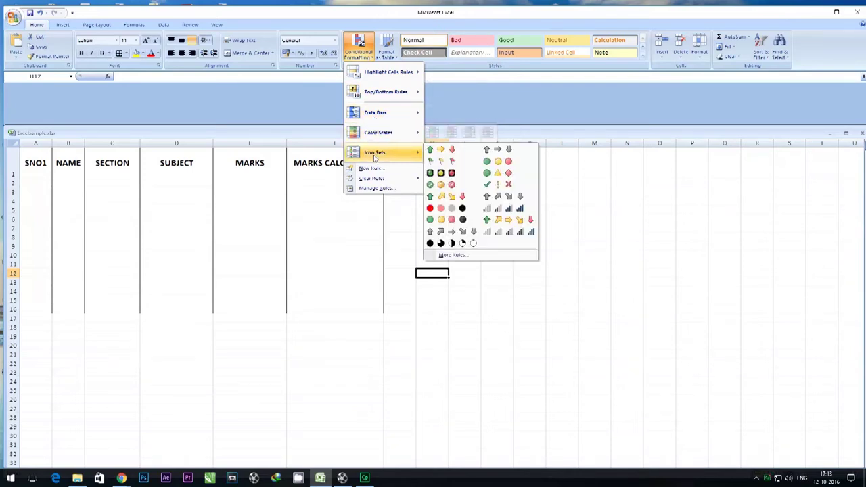
Step: Enter the serial numbers 1, 2, 3 and 4 in cells A2 to A5 of the SNO1 column
{"action": "left_click", "coordinate": [278, 111]}
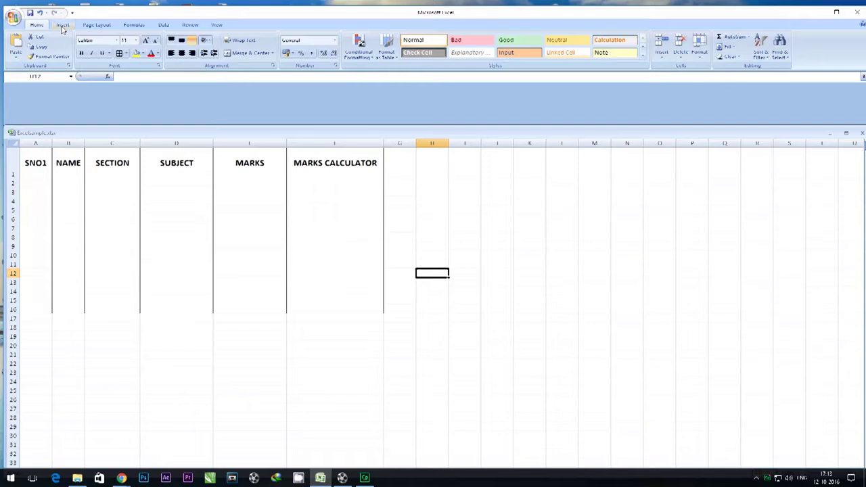
{"action": "left_click", "coordinate": [44, 183]}
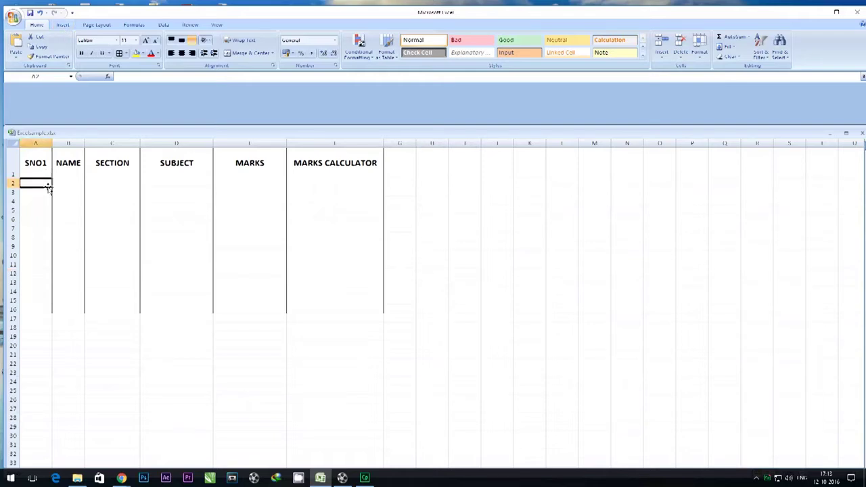
{"action": "key", "text": "Down"}
{"action": "key", "text": "Down"}
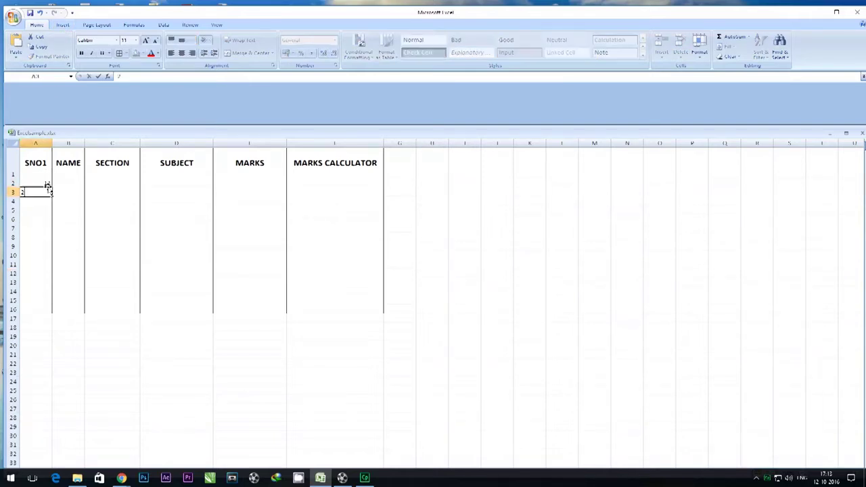
{"action": "type", "text": "3"}
{"action": "key", "text": "Return"}
{"action": "type", "text": "4"}
{"action": "key", "text": "Return"}
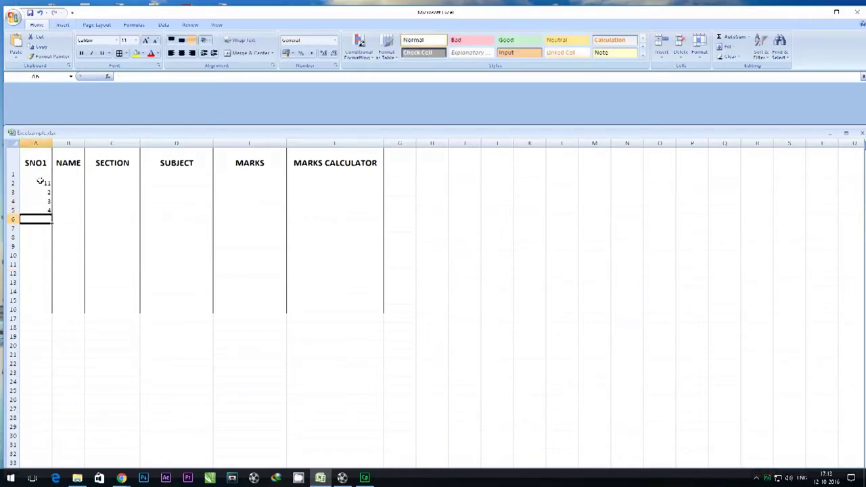
{"action": "left_click", "coordinate": [76, 182]}
{"action": "left_click", "coordinate": [46, 183]}
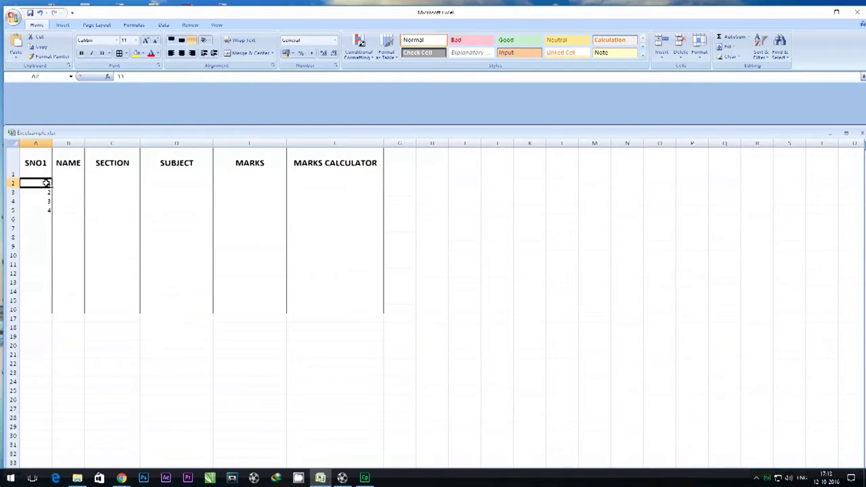
Step: Enter the four students' first names in cells B2 to B5 of the NAME column
{"action": "left_click", "coordinate": [71, 181]}
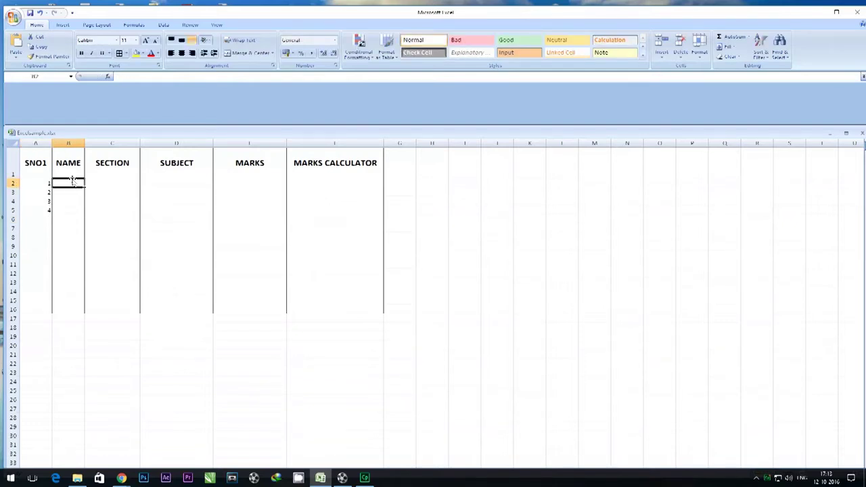
{"action": "type", "text": "sam"}
{"action": "key", "text": "Return"}
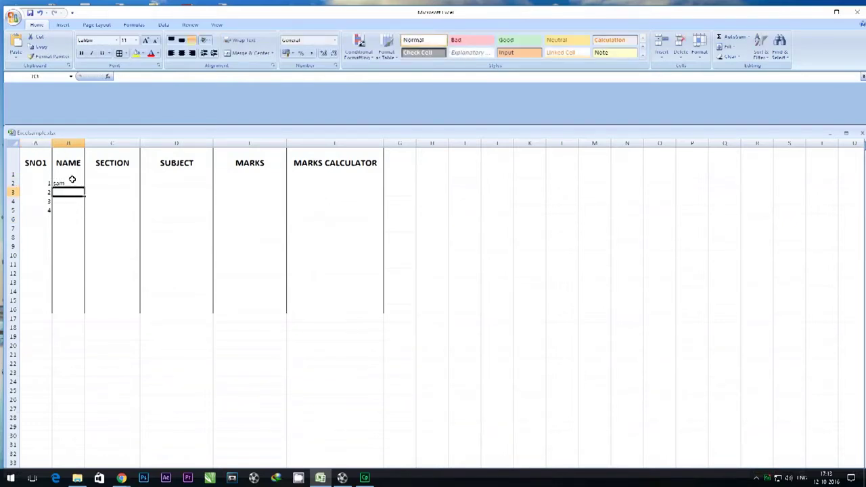
{"action": "type", "text": "j"}
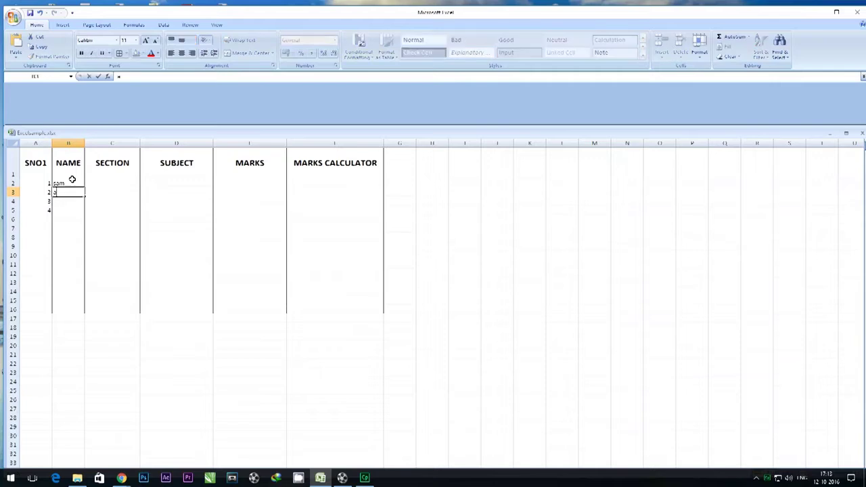
{"action": "key", "text": "Return"}
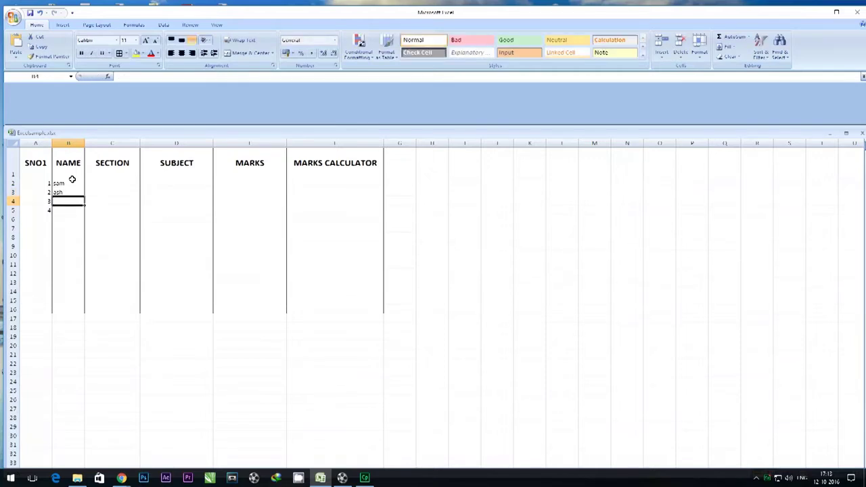
{"action": "type", "text": "joe"}
{"action": "key", "text": "Return"}
{"action": "type", "text": "jim"}
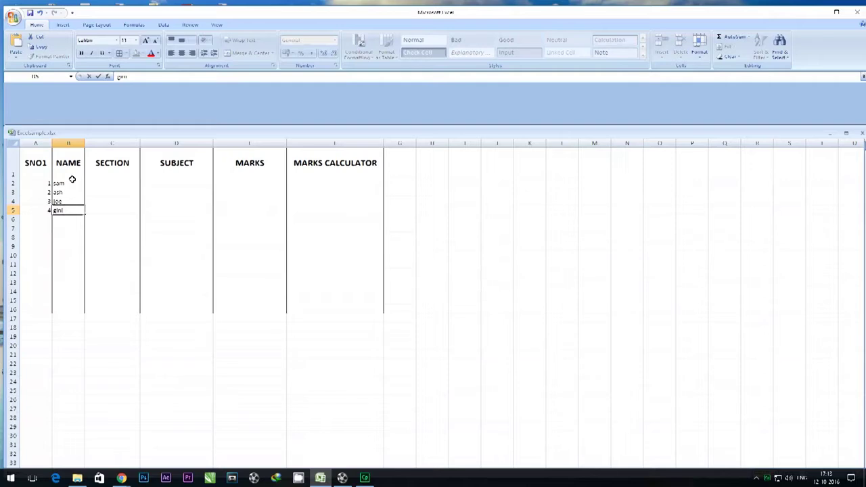
Step: Enter section A for all four students in cells C2 to C5
{"action": "left_click", "coordinate": [98, 183]}
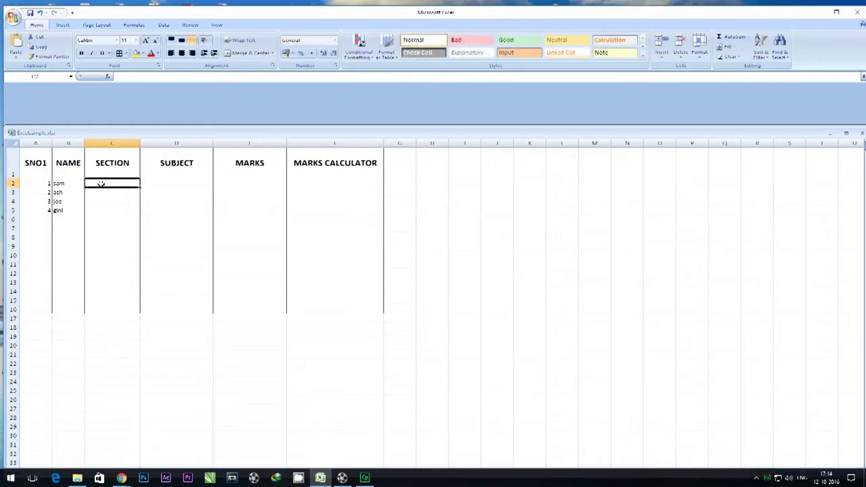
{"action": "type", "text": "A"}
{"action": "key", "text": "Return"}
{"action": "type", "text": "A"}
{"action": "key", "text": "Return"}
{"action": "type", "text": "A"}
{"action": "key", "text": "Return"}
{"action": "type", "text": "A"}
Step: Enter ENGLISH as the first student's subject in cell D2, correcting the misspelled letter
{"action": "left_click", "coordinate": [177, 181]}
{"action": "type", "text": "ENHLISH"}
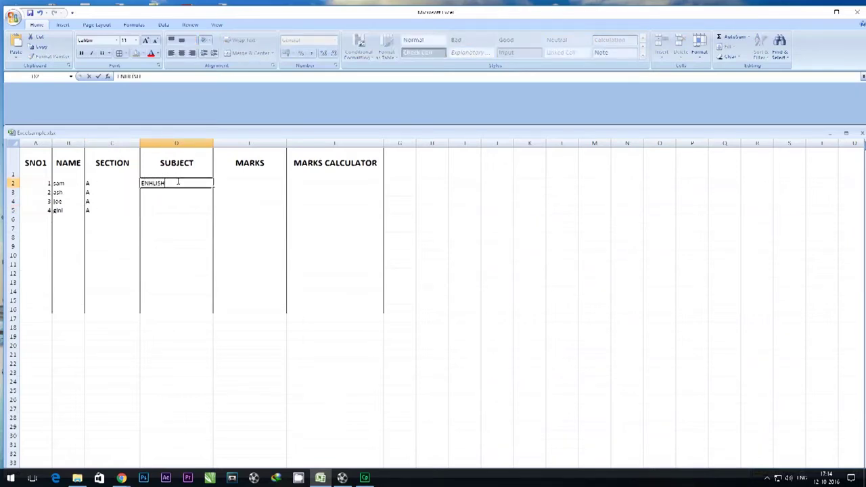
{"action": "key", "text": "shift+Left"}
{"action": "key", "text": "shift+Left"}
{"action": "key", "text": "shift+Left"}
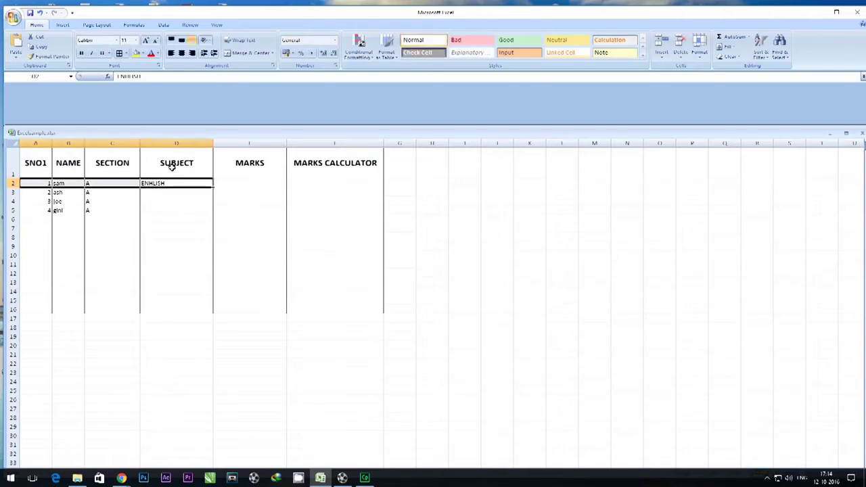
{"action": "left_click", "coordinate": [173, 181]}
{"action": "double_click", "coordinate": [148, 184]}
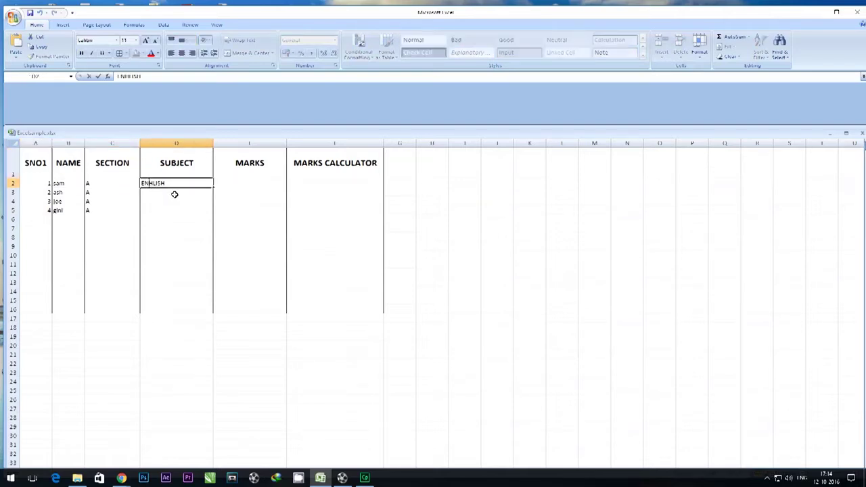
{"action": "type", "text": "G"}
{"action": "key", "text": "Delete"}
Step: Copy the text ENGLISH from D2 and paste it into D3, D4 and D5 of the SUBJECT column
{"action": "double_click", "coordinate": [168, 183]}
{"action": "right_click", "coordinate": [159, 186]}
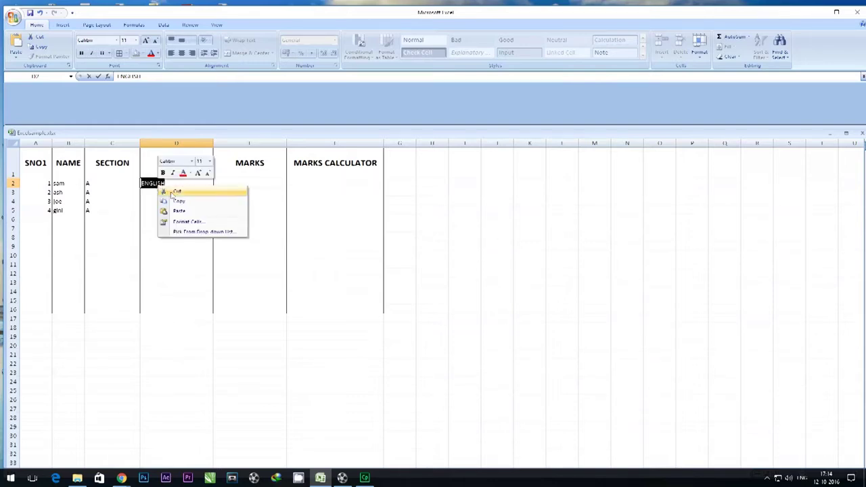
{"action": "left_click", "coordinate": [177, 201]}
{"action": "left_click_drag", "start_coordinate": [146, 195], "coordinate": [145, 215]}
{"action": "right_click", "coordinate": [157, 193]}
{"action": "left_click", "coordinate": [179, 215]}
{"action": "left_click", "coordinate": [416, 262]}
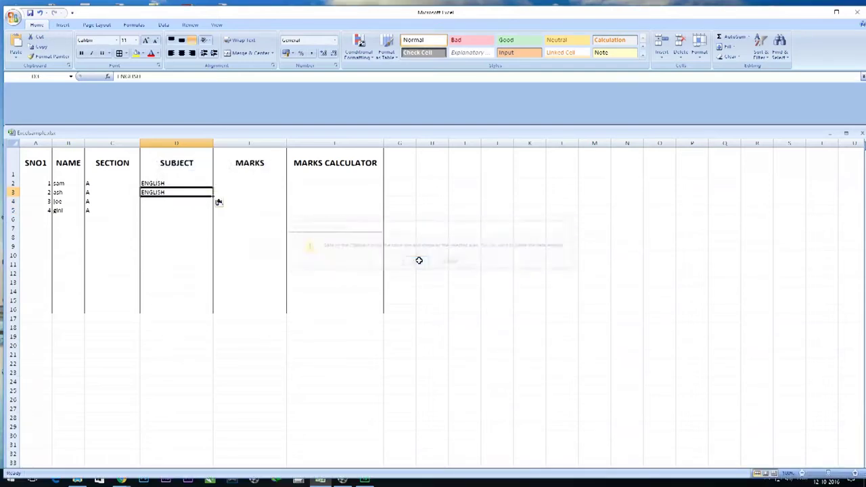
{"action": "left_click", "coordinate": [166, 200]}
{"action": "right_click", "coordinate": [168, 201]}
{"action": "left_click", "coordinate": [188, 228]}
{"action": "right_click", "coordinate": [164, 210]}
{"action": "left_click", "coordinate": [185, 237]}
Step: Enter the marks 64, 89, 56 and 71 in cells E2 to E5
{"action": "left_click", "coordinate": [235, 184]}
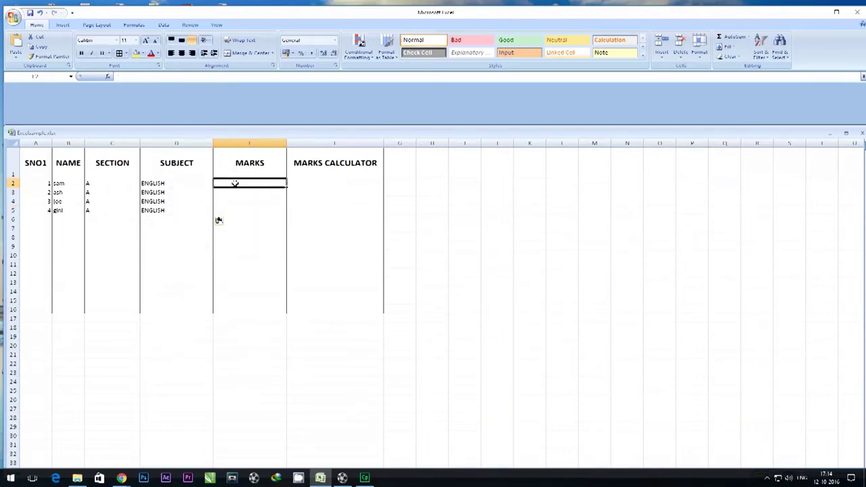
{"action": "type", "text": "64"}
{"action": "key", "text": "Return"}
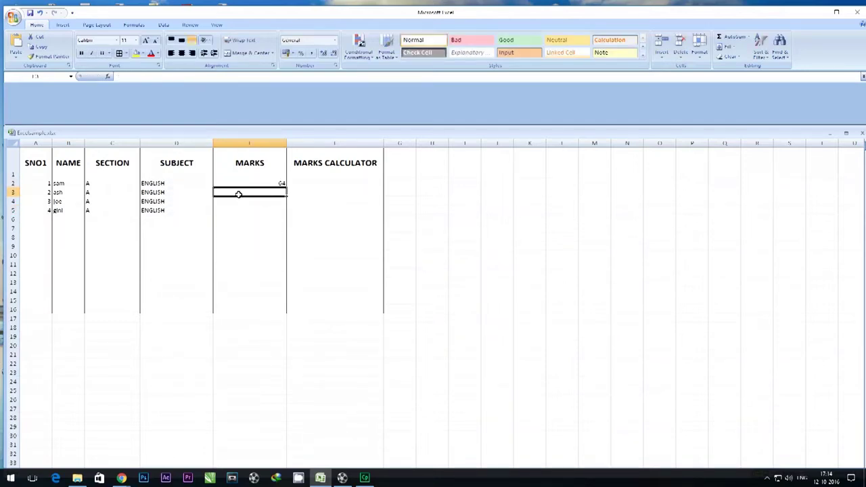
{"action": "type", "text": "89"}
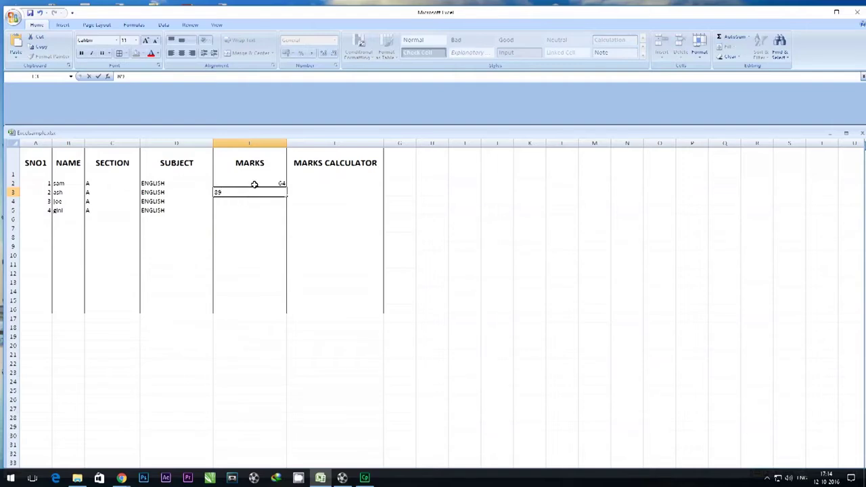
{"action": "left_click", "coordinate": [255, 184]}
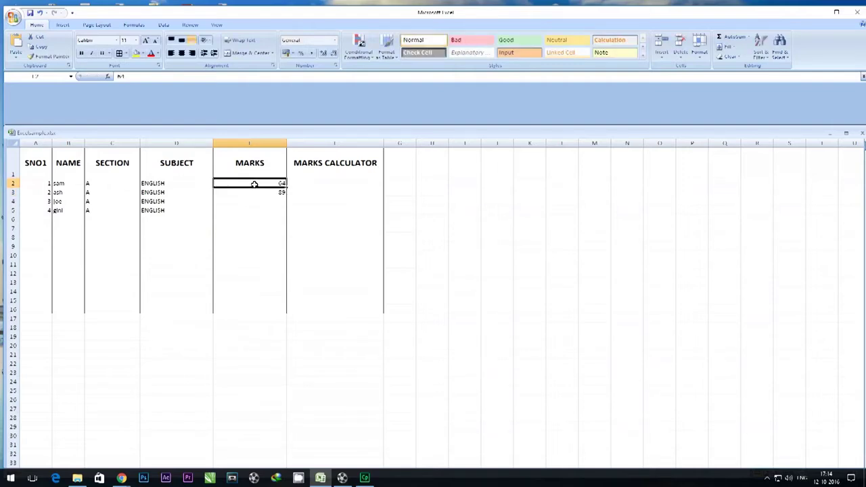
{"action": "left_click", "coordinate": [264, 201]}
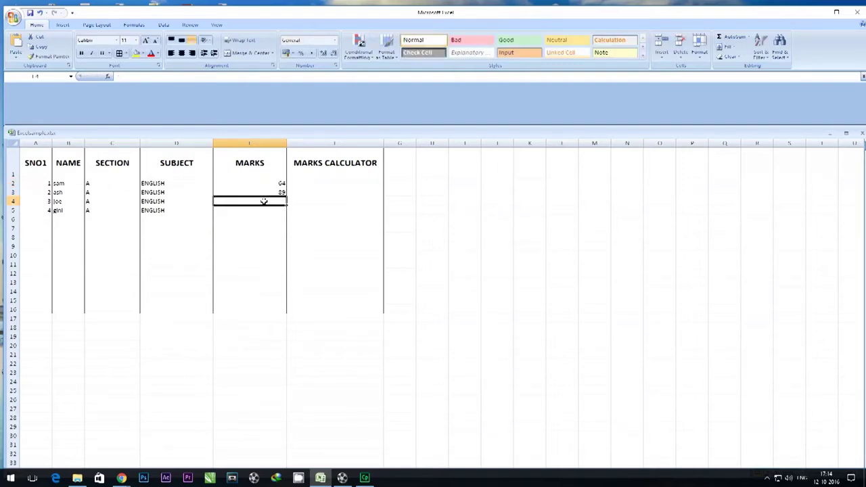
{"action": "type", "text": "56"}
{"action": "left_click", "coordinate": [271, 212]}
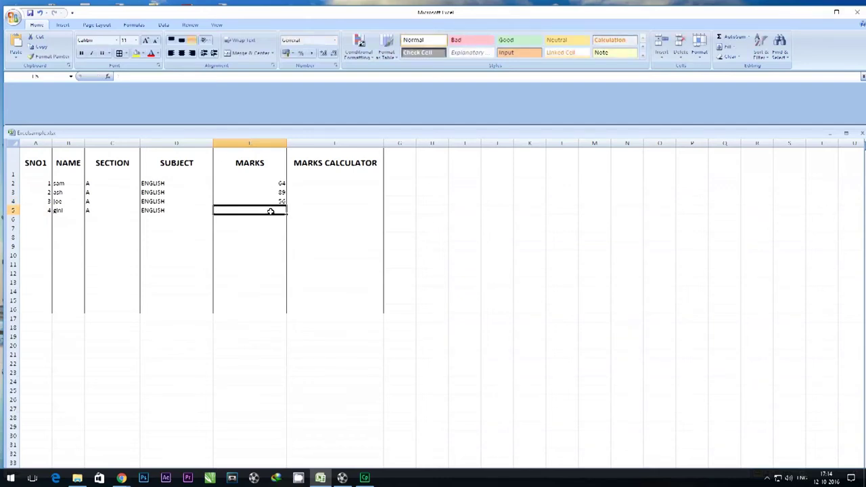
{"action": "type", "text": "71"}
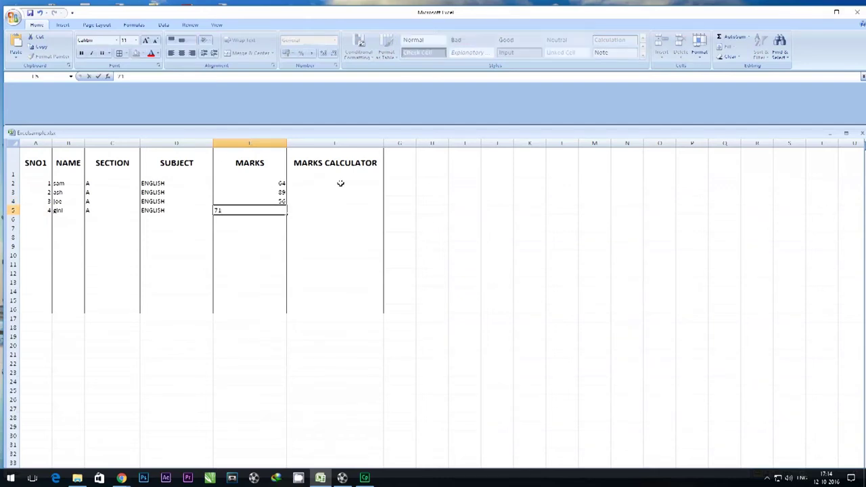
{"action": "left_click", "coordinate": [340, 183]}
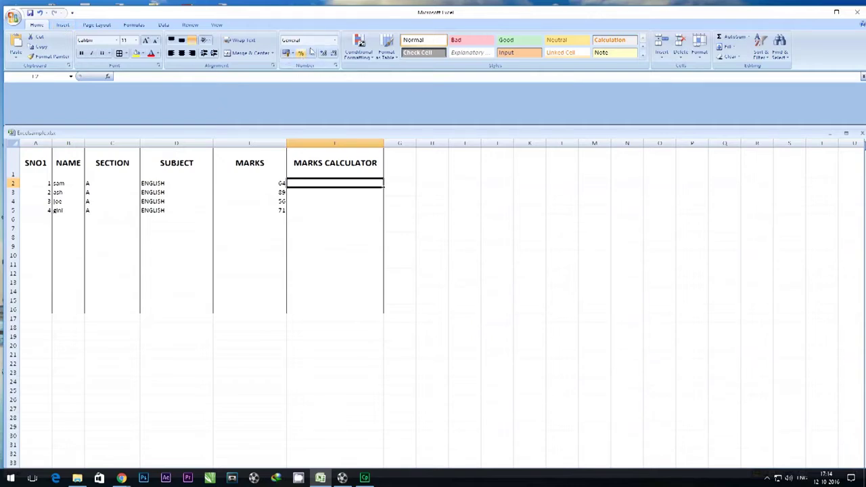
Step: Apply the Percentage number format to the marks in E2 to E5
{"action": "left_click", "coordinate": [278, 182]}
{"action": "left_click_drag", "start_coordinate": [278, 182], "coordinate": [280, 210]}
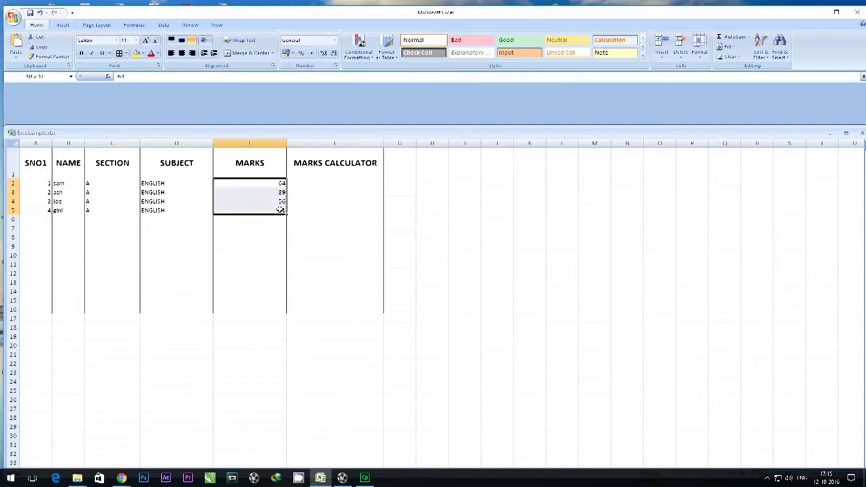
{"action": "left_click", "coordinate": [333, 42]}
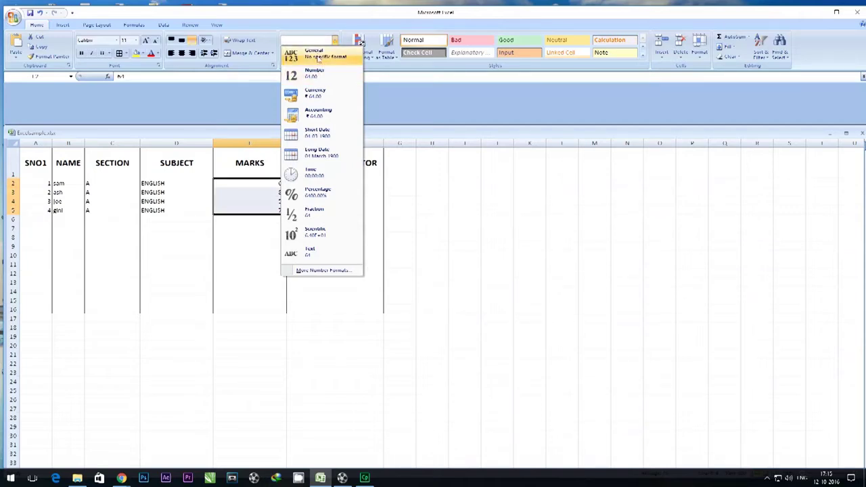
{"action": "left_click", "coordinate": [335, 195]}
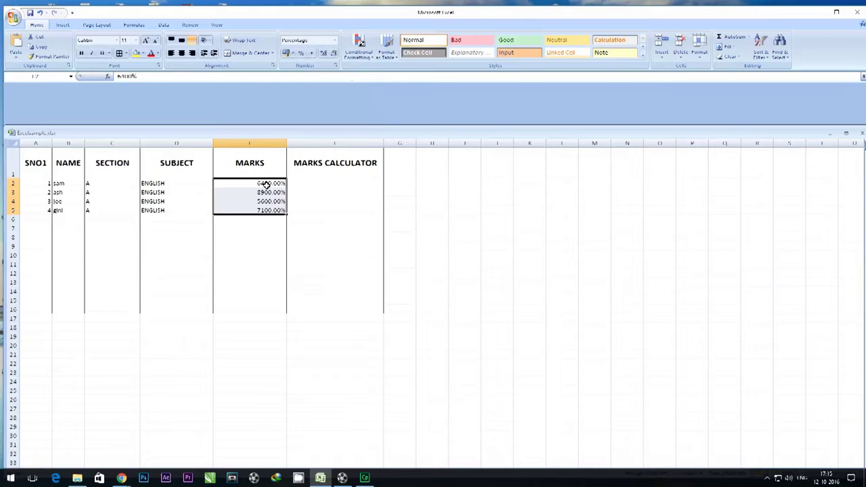
Step: Try more and fewer decimal places on the marks in E2 to E5, finishing with the Percent style without decimals
{"action": "left_click", "coordinate": [323, 54]}
{"action": "left_click", "coordinate": [323, 54]}
{"action": "left_click", "coordinate": [334, 54]}
{"action": "left_click", "coordinate": [334, 54]}
{"action": "left_click", "coordinate": [334, 55]}
{"action": "left_click", "coordinate": [333, 54]}
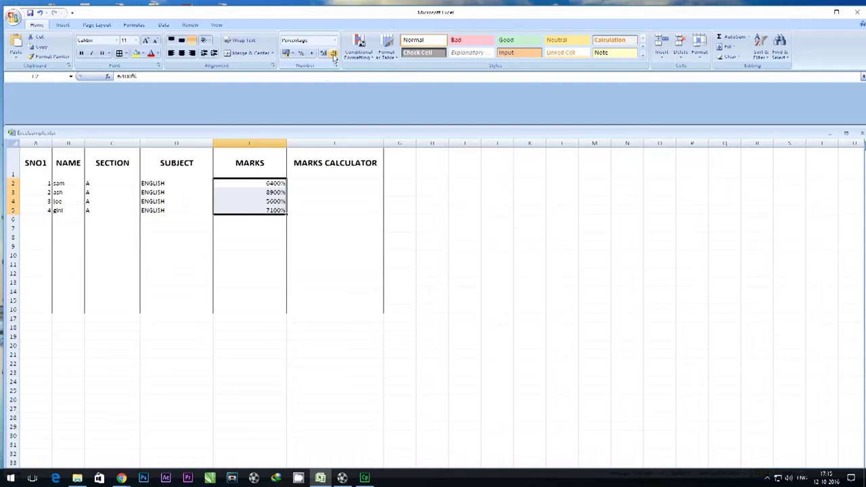
{"action": "left_click", "coordinate": [323, 55]}
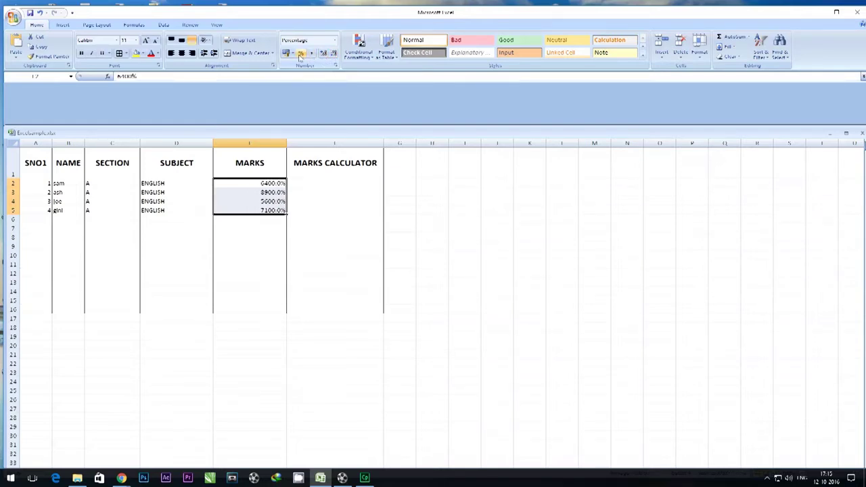
{"action": "left_click", "coordinate": [301, 54]}
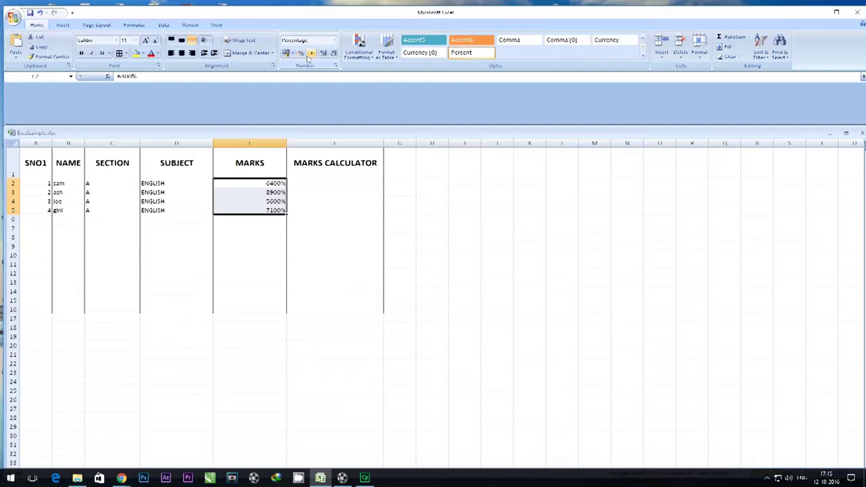
Step: Open the detailed number format settings for the marks in E2 to E5 and try adjusting the Percentage decimal places
{"action": "left_click", "coordinate": [332, 40]}
{"action": "left_click", "coordinate": [336, 40]}
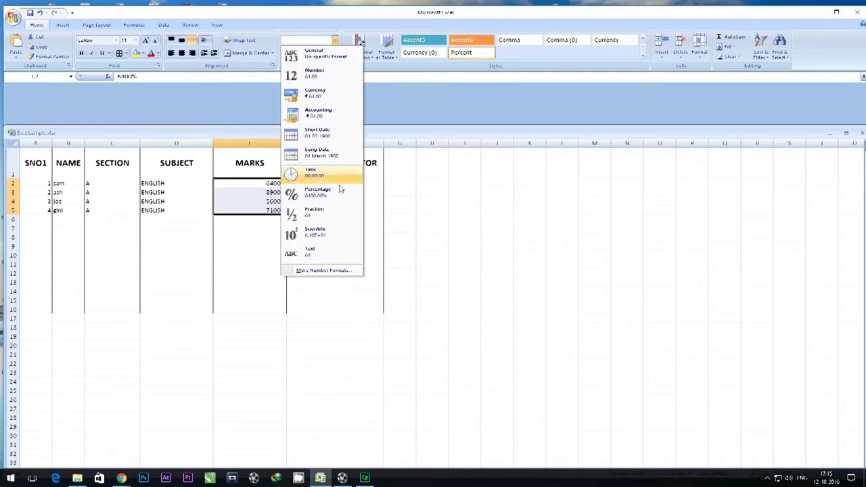
{"action": "left_click", "coordinate": [325, 271]}
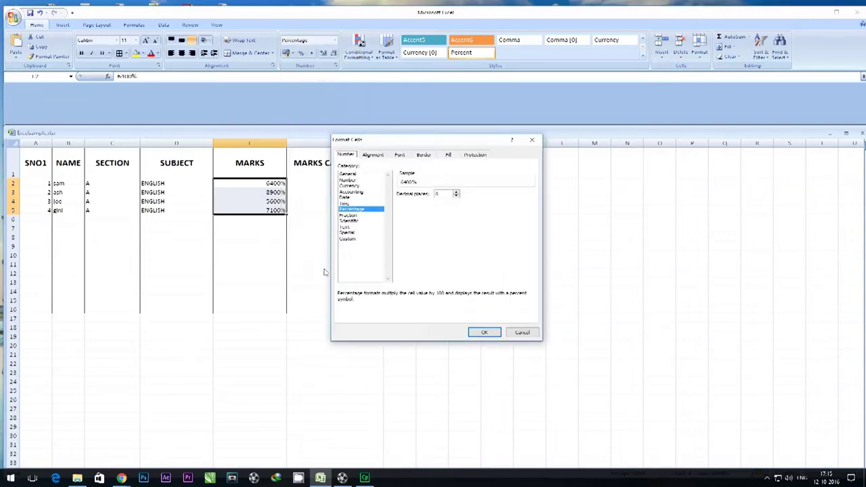
{"action": "left_click", "coordinate": [457, 193]}
{"action": "left_click", "coordinate": [457, 193]}
{"action": "left_click", "coordinate": [456, 192]}
{"action": "left_click", "coordinate": [456, 192]}
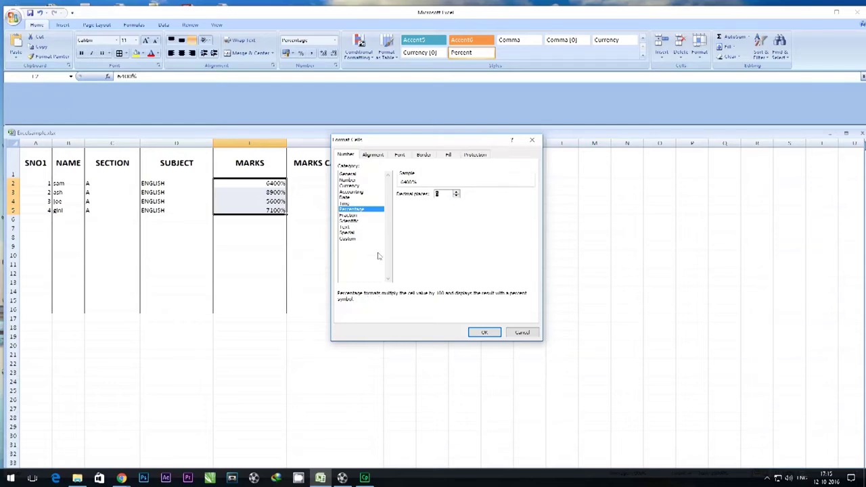
Step: Examine the Time, General, Number, Scientific, Text and Special number format categories
{"action": "left_click", "coordinate": [350, 204]}
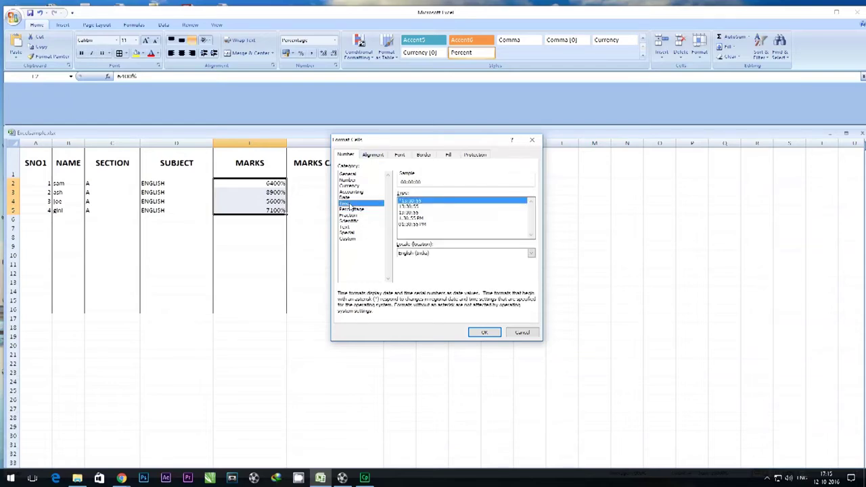
{"action": "left_click", "coordinate": [347, 174]}
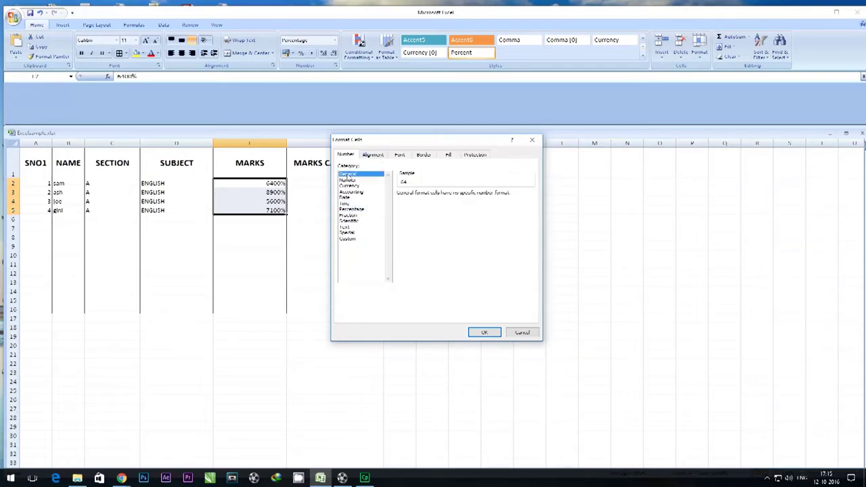
{"action": "left_click", "coordinate": [348, 180]}
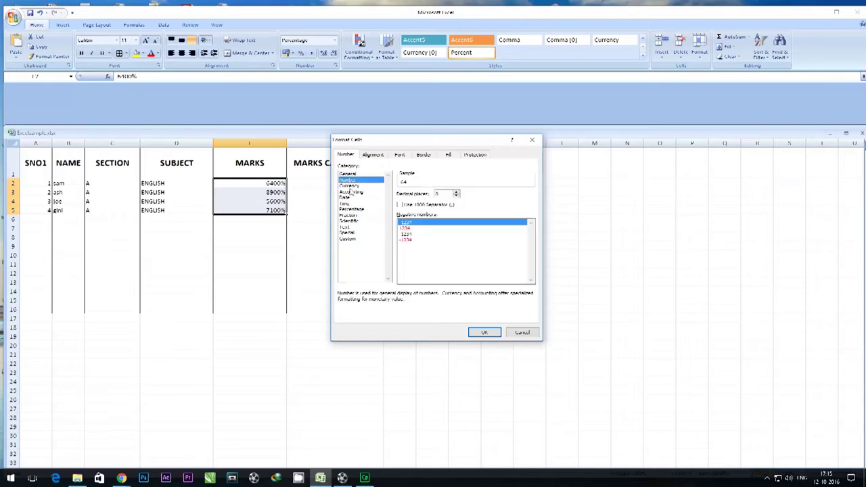
{"action": "left_click", "coordinate": [351, 221]}
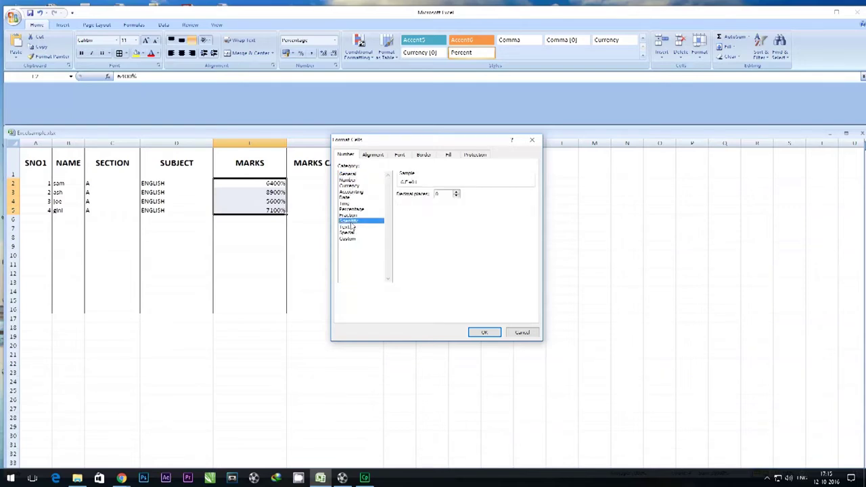
{"action": "left_click", "coordinate": [346, 228]}
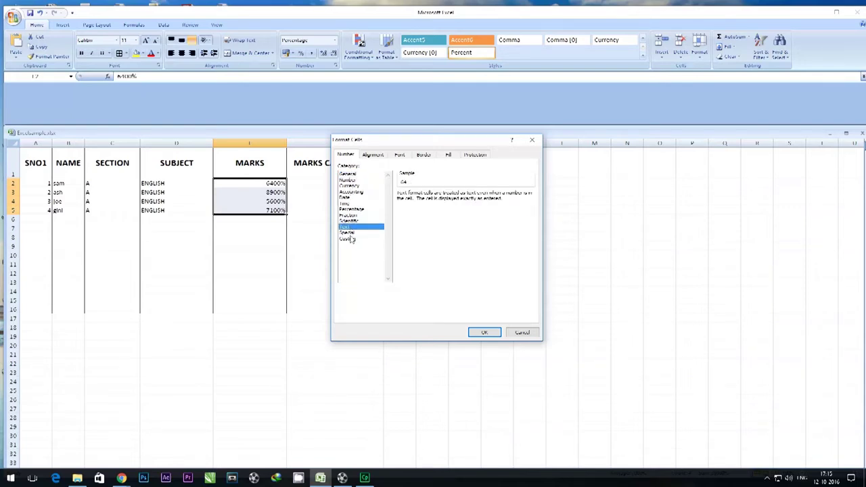
{"action": "left_click", "coordinate": [348, 239]}
{"action": "left_click", "coordinate": [352, 233]}
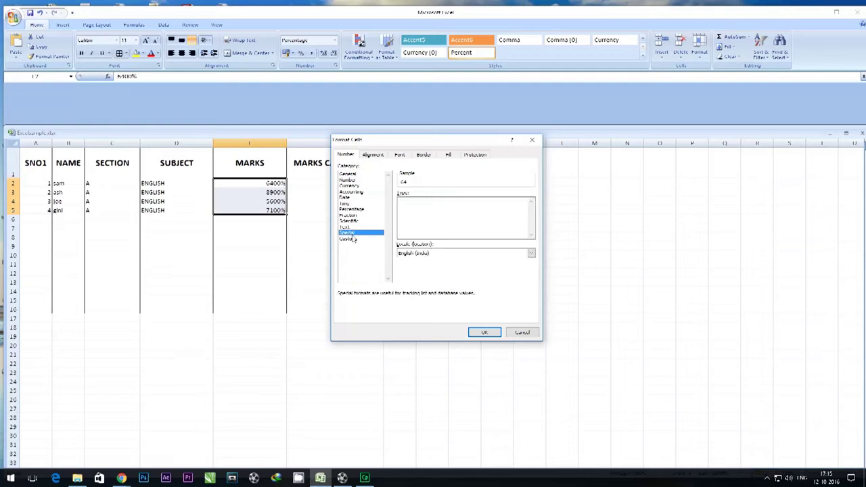
Step: Preview several custom percentage codes and apply the custom number format 0.00 to the marks in E2 to E5
{"action": "left_click", "coordinate": [348, 239]}
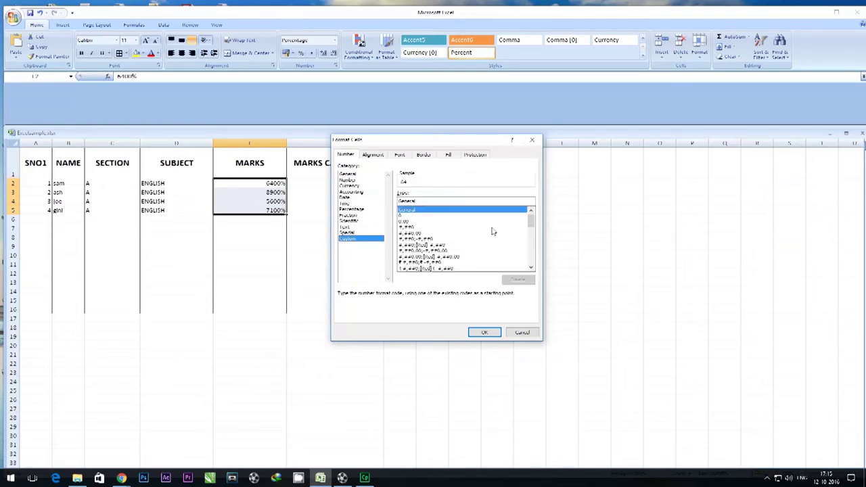
{"action": "left_click_drag", "start_coordinate": [532, 222], "coordinate": [539, 264]}
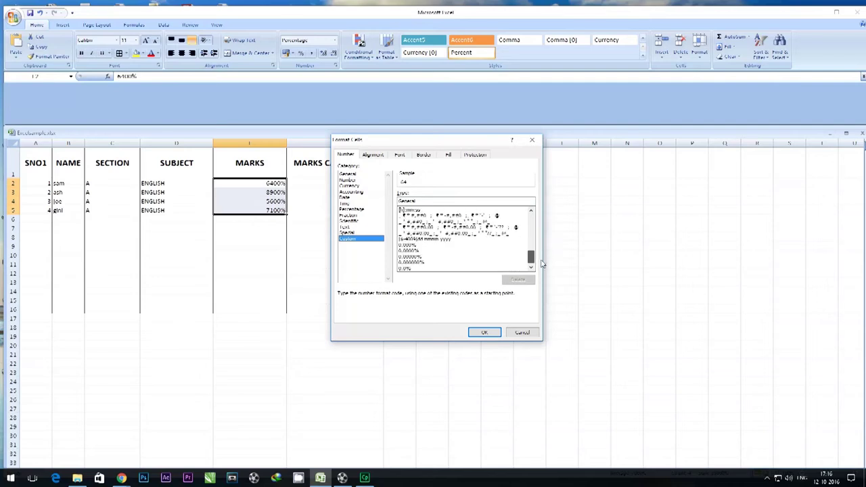
{"action": "left_click", "coordinate": [417, 270]}
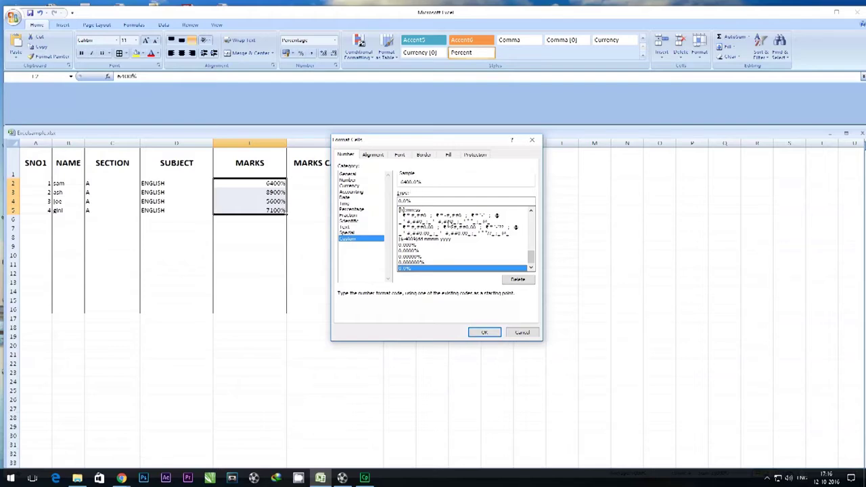
{"action": "left_click", "coordinate": [408, 246]}
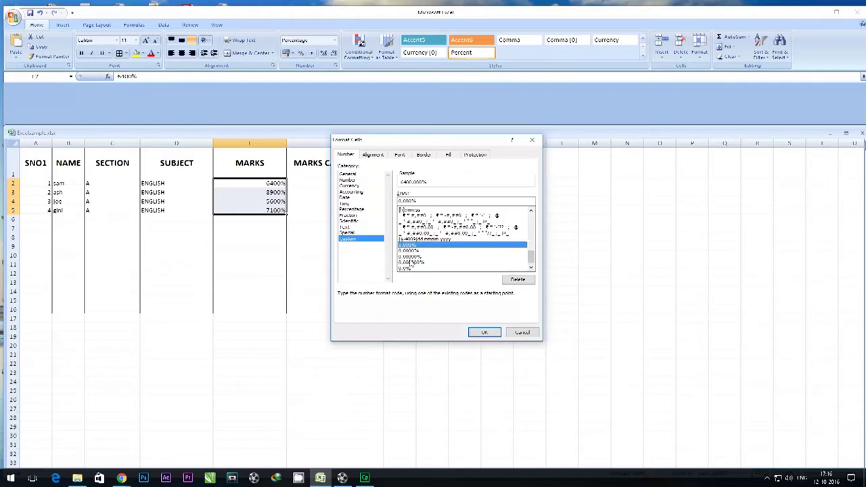
{"action": "left_click", "coordinate": [409, 269]}
{"action": "left_click_drag", "start_coordinate": [532, 261], "coordinate": [532, 234]}
{"action": "left_click", "coordinate": [404, 240]}
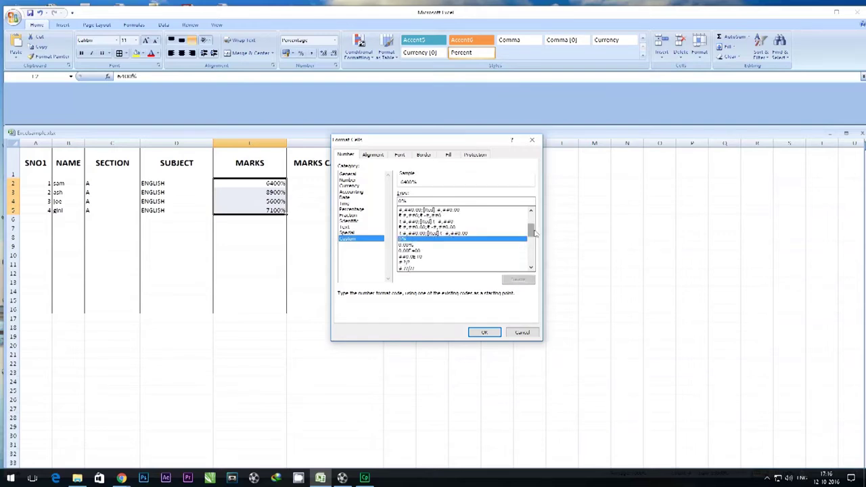
{"action": "left_click_drag", "start_coordinate": [534, 230], "coordinate": [536, 220]}
{"action": "left_click", "coordinate": [404, 223]}
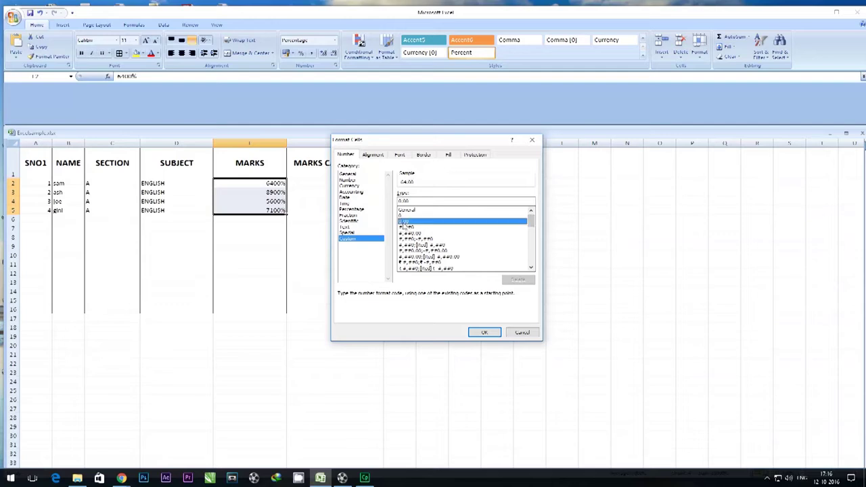
{"action": "left_click", "coordinate": [483, 333]}
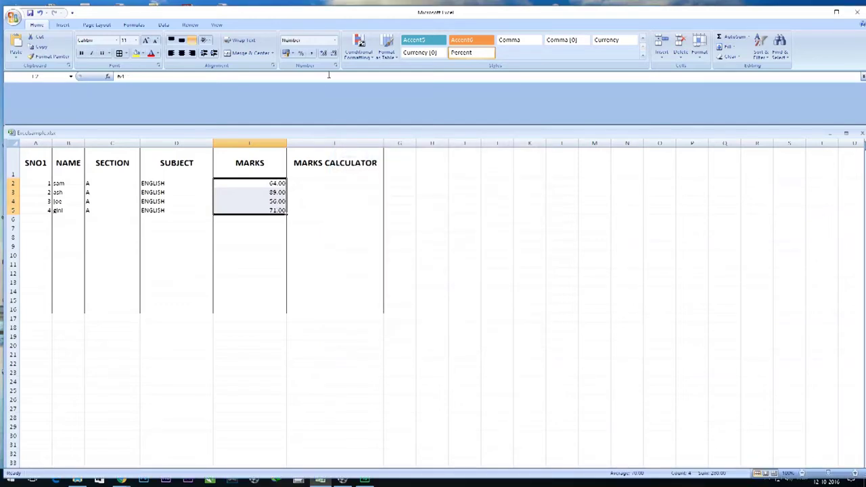
{"action": "left_click", "coordinate": [336, 41]}
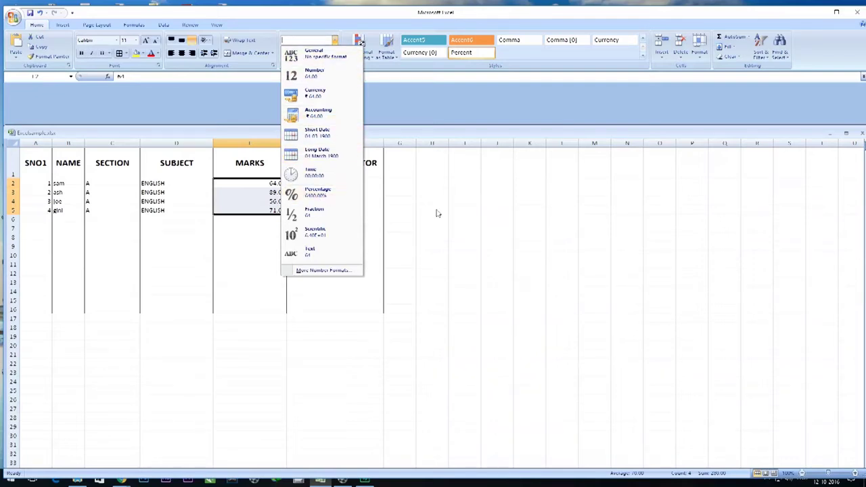
{"action": "left_click", "coordinate": [436, 214]}
{"action": "left_click", "coordinate": [320, 182]}
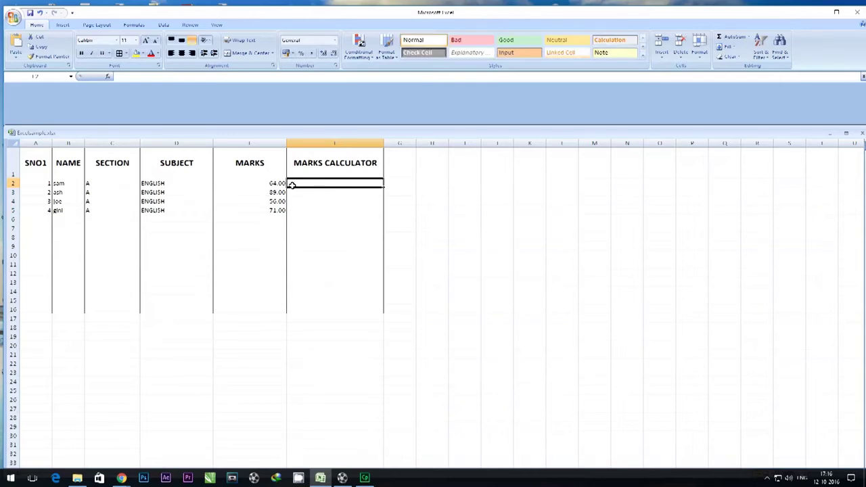
{"action": "left_click_drag", "start_coordinate": [271, 183], "coordinate": [277, 208]}
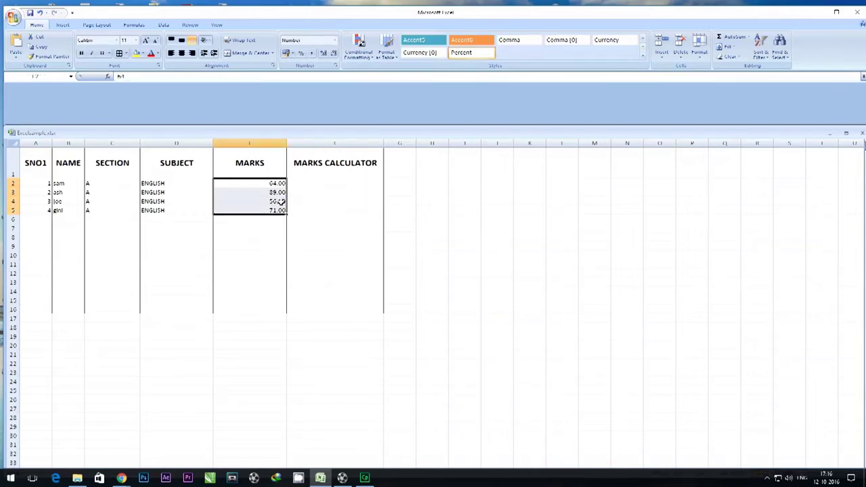
{"action": "left_click", "coordinate": [299, 184]}
{"action": "left_click_drag", "start_coordinate": [273, 181], "coordinate": [278, 211]}
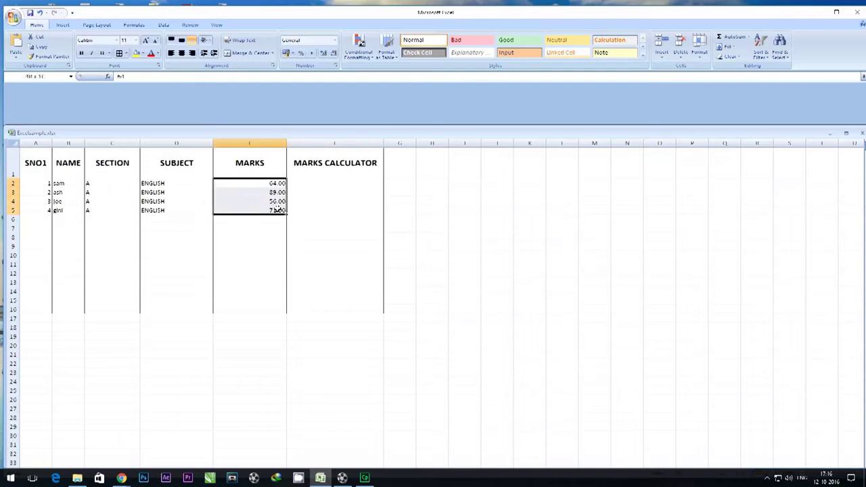
{"action": "left_click", "coordinate": [228, 222]}
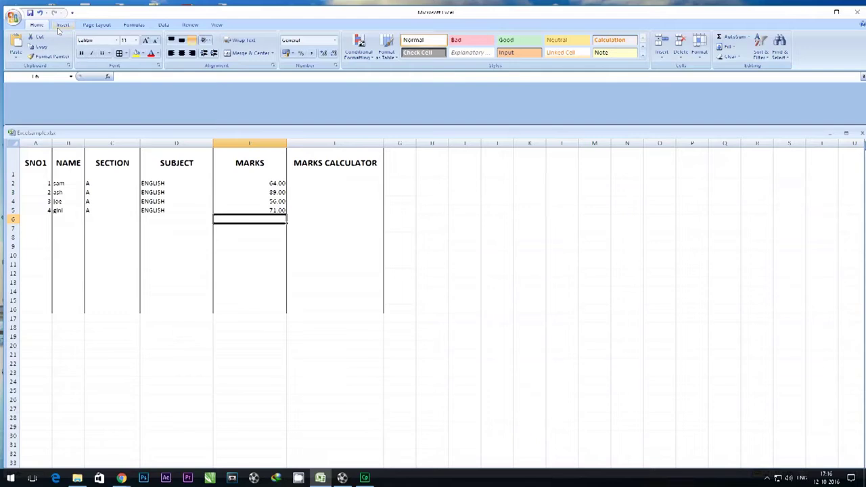
Step: Add up the marks in E2 to E5 with the AutoSum Sum function, placing the total in E6
{"action": "left_click_drag", "start_coordinate": [268, 182], "coordinate": [279, 211]}
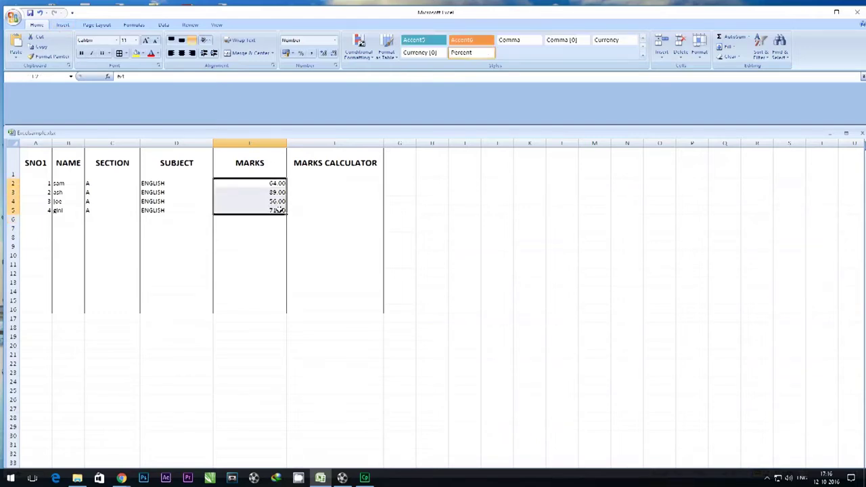
{"action": "left_click", "coordinate": [749, 40]}
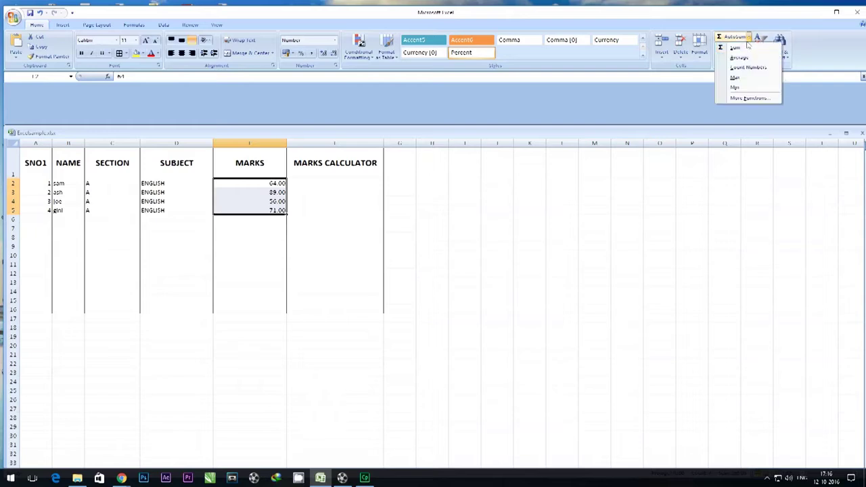
{"action": "left_click", "coordinate": [739, 51]}
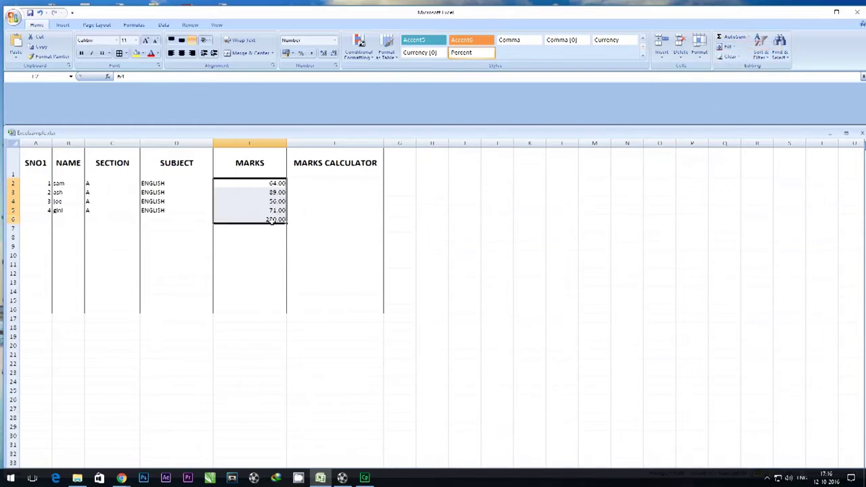
{"action": "left_click", "coordinate": [268, 239]}
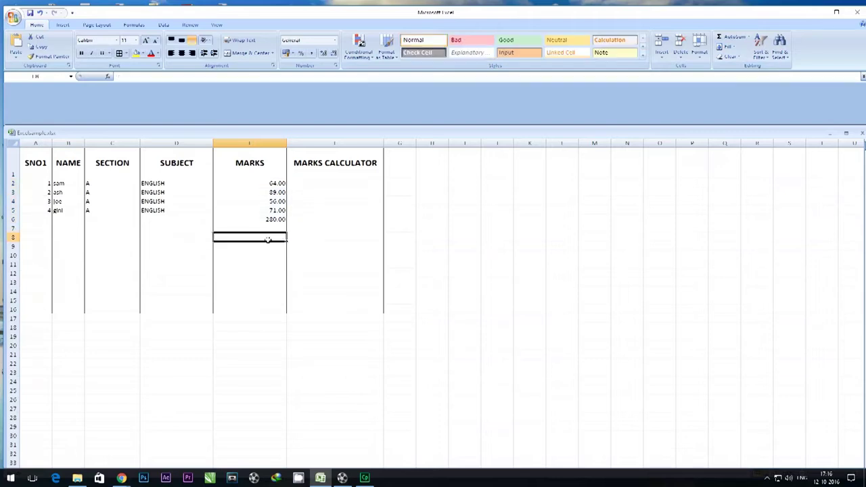
Step: Apply the Good cell style to the total in E6
{"action": "left_click", "coordinate": [270, 221]}
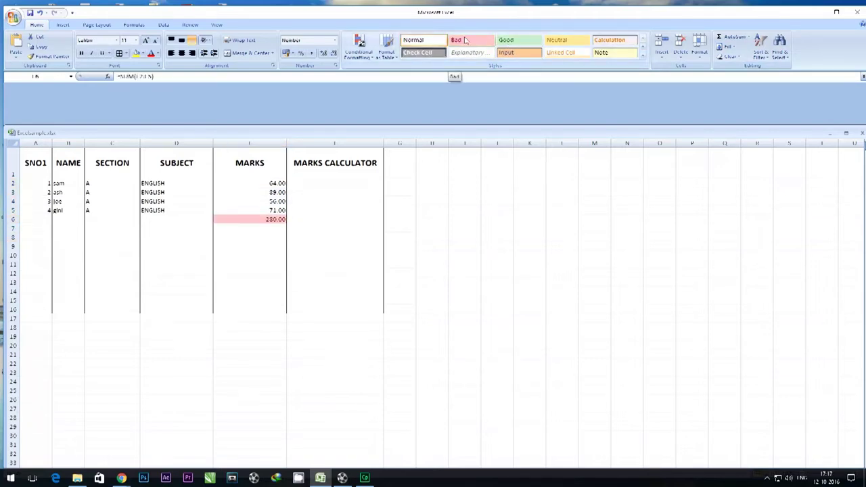
{"action": "left_click", "coordinate": [506, 41]}
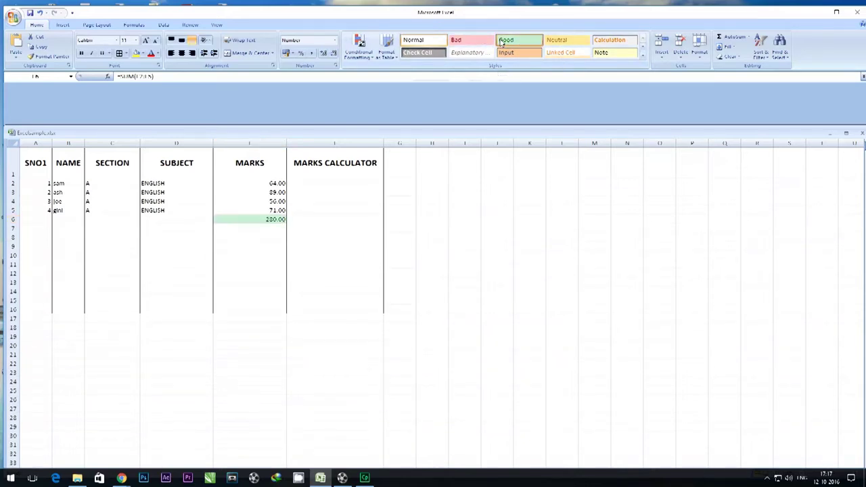
{"action": "left_click", "coordinate": [371, 253]}
Step: Apply the Note cell style to the total in E6
{"action": "left_click", "coordinate": [254, 218]}
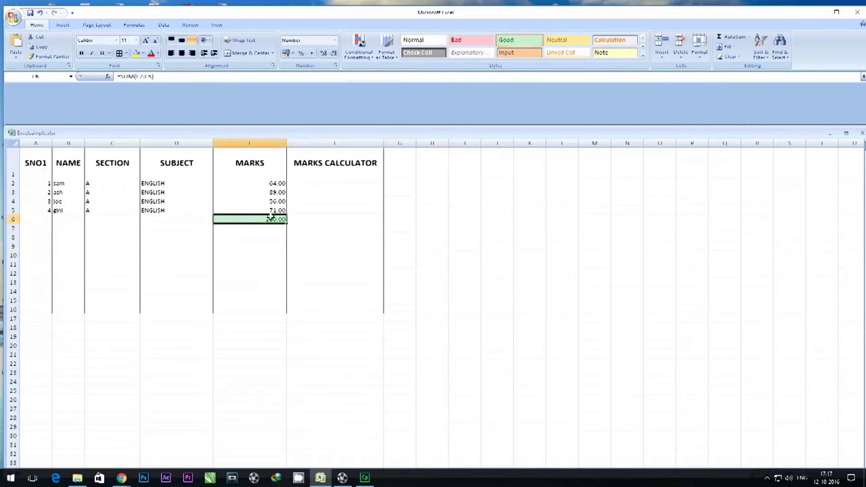
{"action": "left_click", "coordinate": [643, 57]}
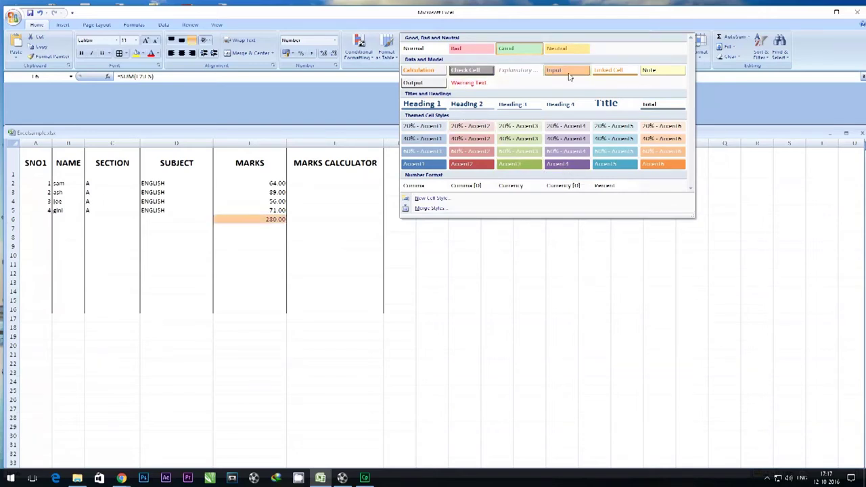
{"action": "left_click", "coordinate": [649, 70]}
{"action": "left_click", "coordinate": [432, 246]}
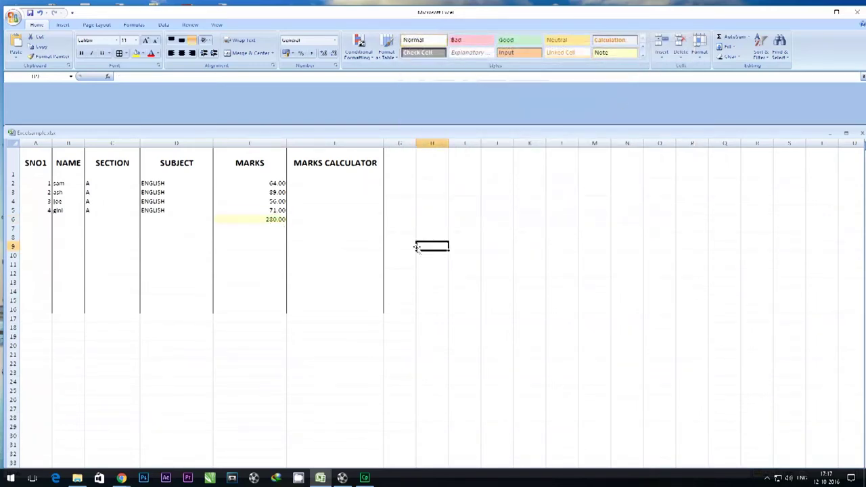
{"action": "left_click", "coordinate": [299, 224]}
{"action": "left_click", "coordinate": [312, 183]}
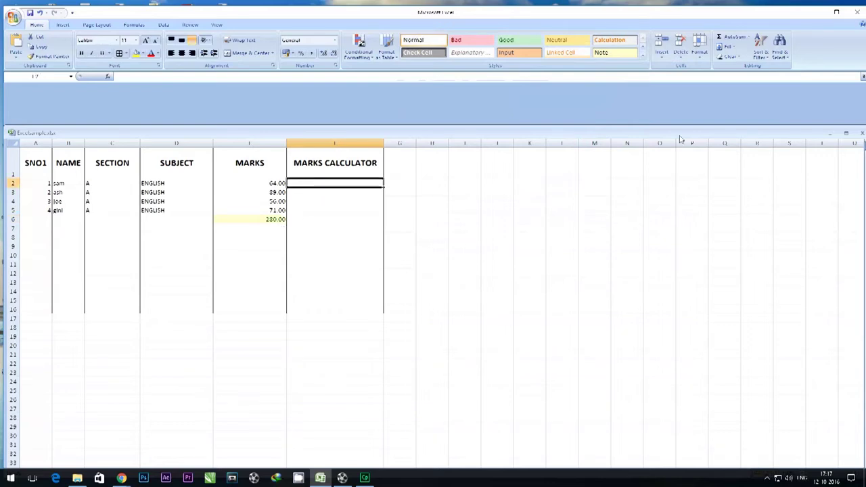
{"action": "left_click", "coordinate": [748, 37]}
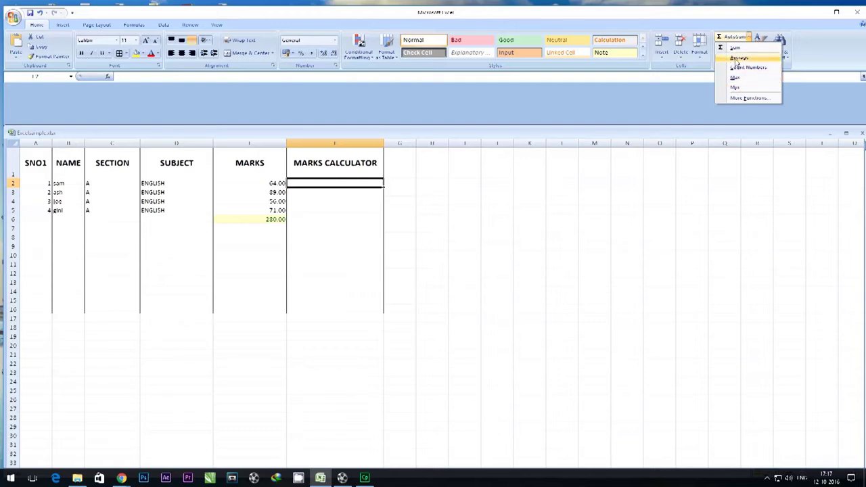
{"action": "left_click", "coordinate": [251, 242]}
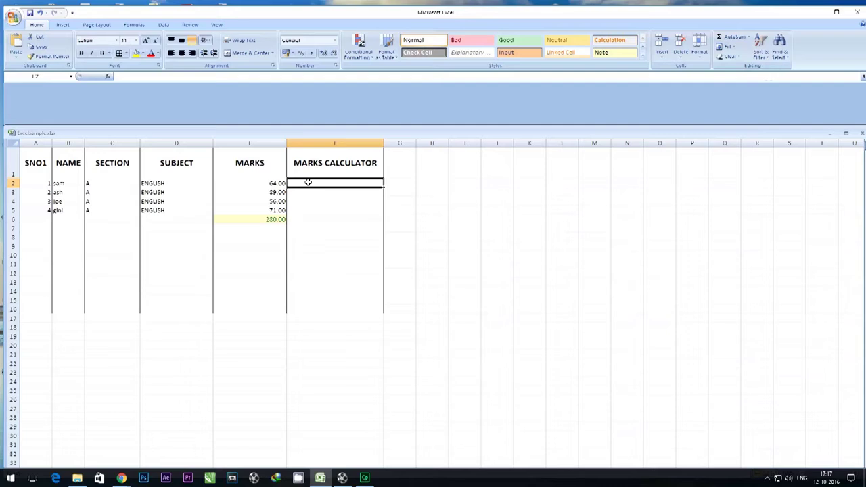
{"action": "type", "text": "="}
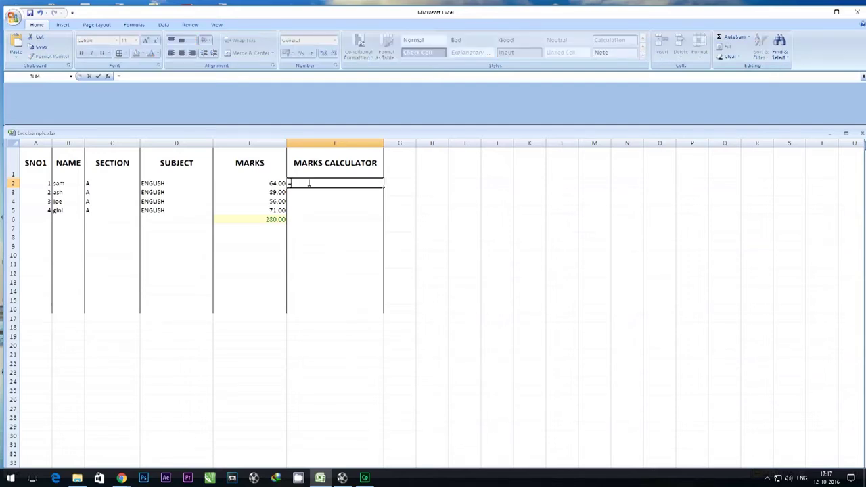
{"action": "key", "text": "BackSpace"}
Step: Look at the PivotTable choices and the Create Table dialog for the marks data, leaving without creating a table
{"action": "left_click", "coordinate": [408, 181]}
{"action": "left_click", "coordinate": [62, 26]}
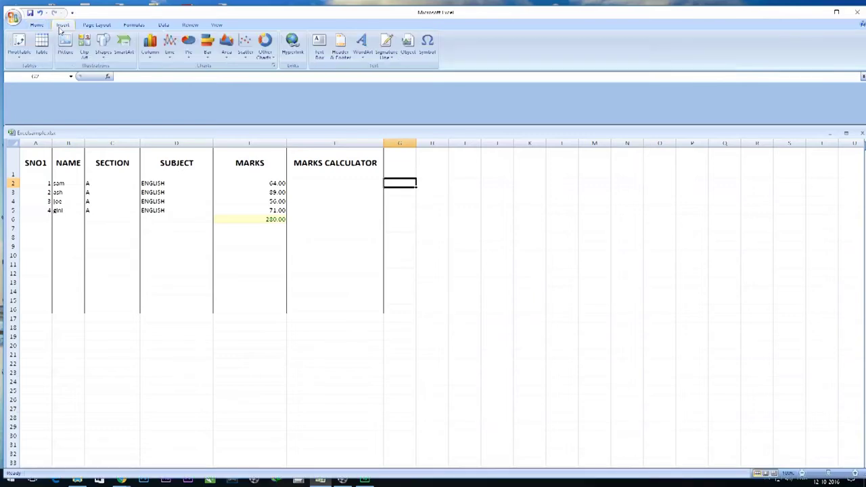
{"action": "left_click", "coordinate": [16, 57]}
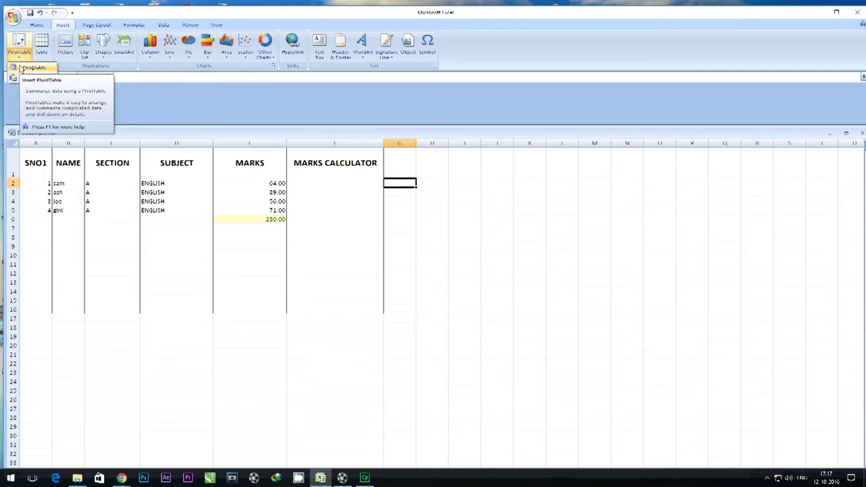
{"action": "left_click", "coordinate": [42, 47]}
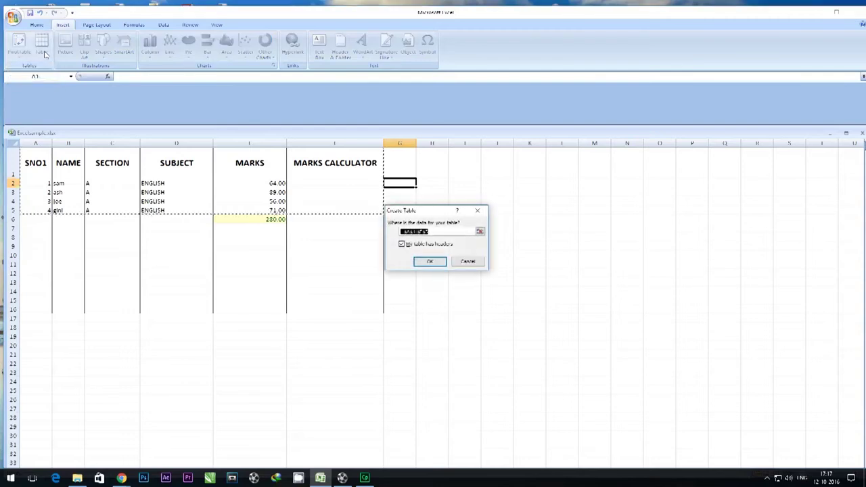
{"action": "left_click", "coordinate": [468, 261]}
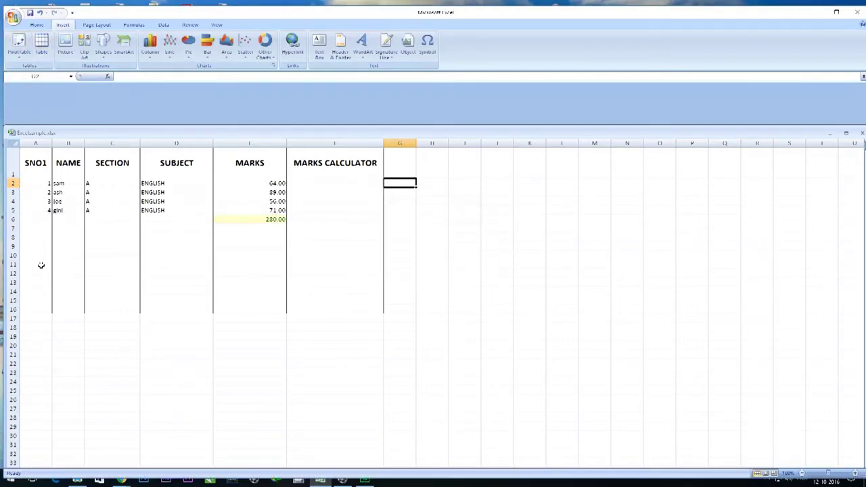
Step: Look through the picture, Clip Art, Shapes and SmartArt insertion options without inserting anything
{"action": "left_click", "coordinate": [70, 49]}
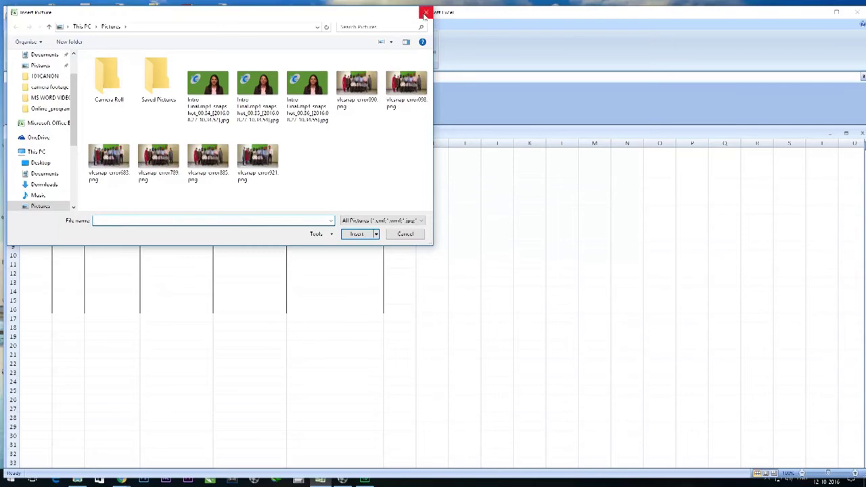
{"action": "left_click", "coordinate": [426, 13]}
{"action": "left_click", "coordinate": [85, 52]}
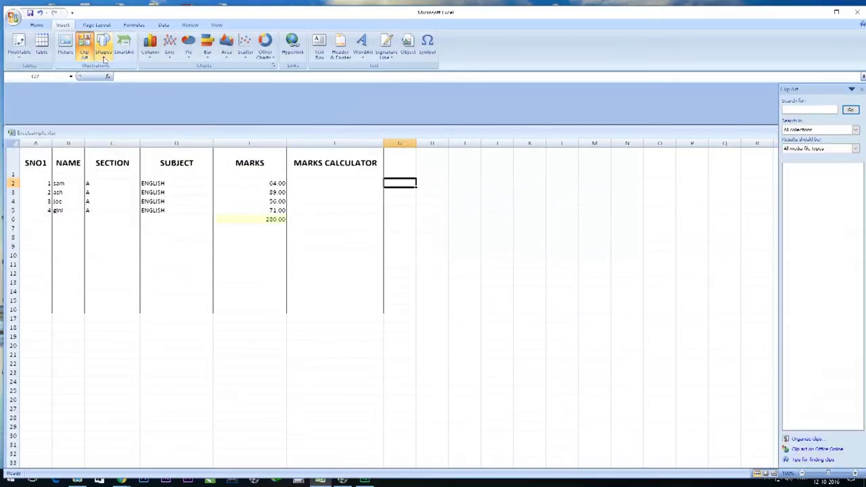
{"action": "left_click", "coordinate": [102, 48]}
{"action": "left_click", "coordinate": [122, 55]}
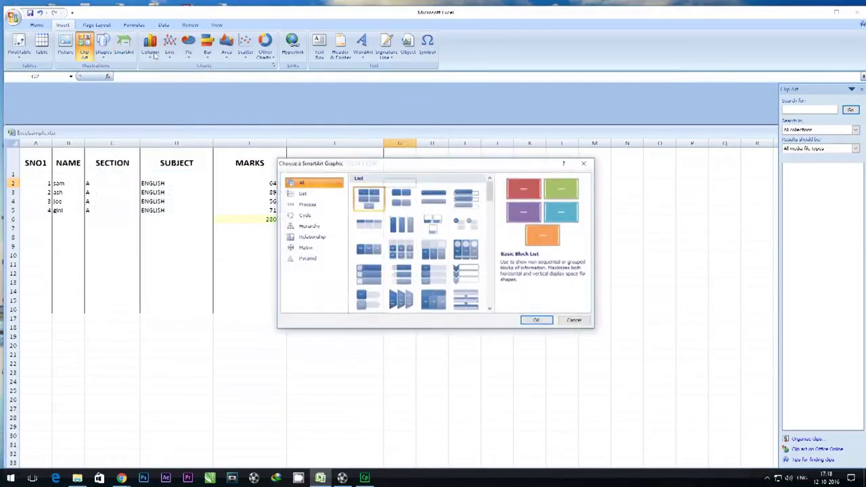
{"action": "left_click", "coordinate": [584, 164]}
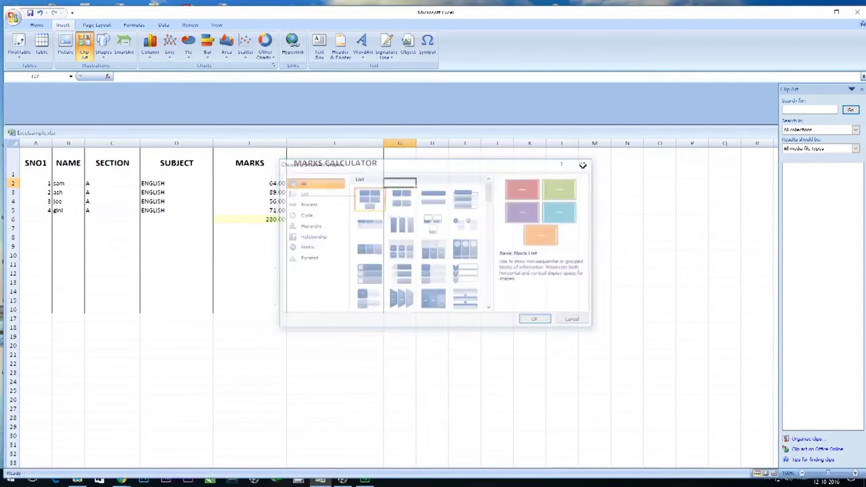
Step: Preview the Basic Pie graphic in the Cycle category of SmartArt, closing the gallery without inserting it
{"action": "left_click", "coordinate": [122, 49]}
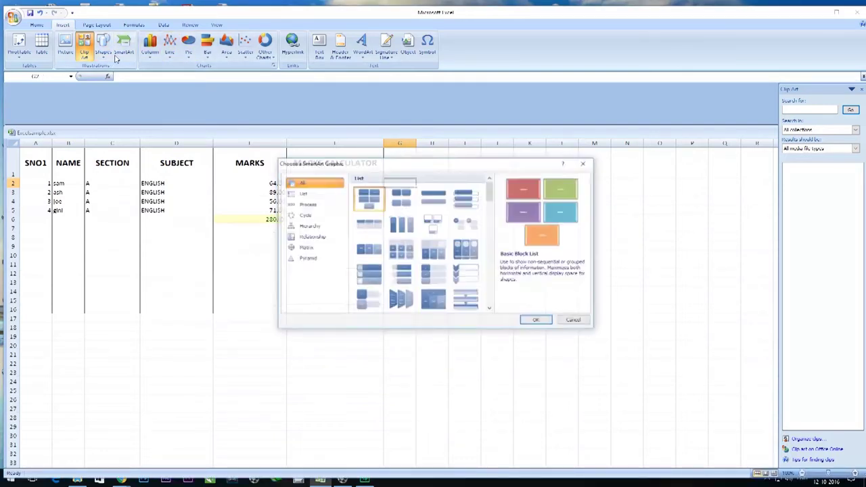
{"action": "left_click", "coordinate": [306, 216]}
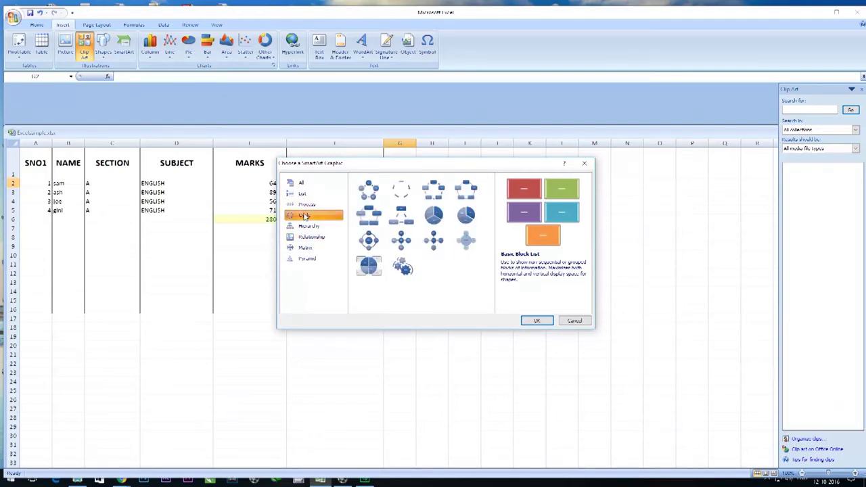
{"action": "left_click", "coordinate": [465, 217]}
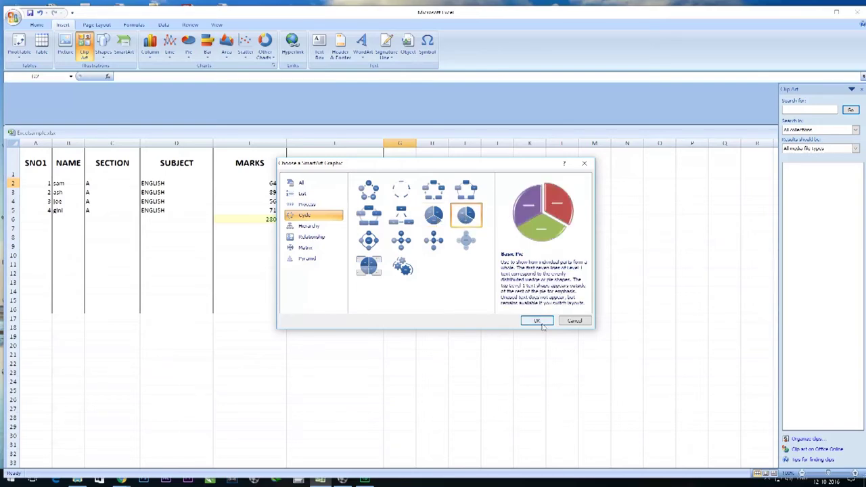
{"action": "left_click", "coordinate": [585, 164]}
Step: Insert a 3-D pie chart of the marks table and move it beside the table near row 1
{"action": "left_click", "coordinate": [188, 54]}
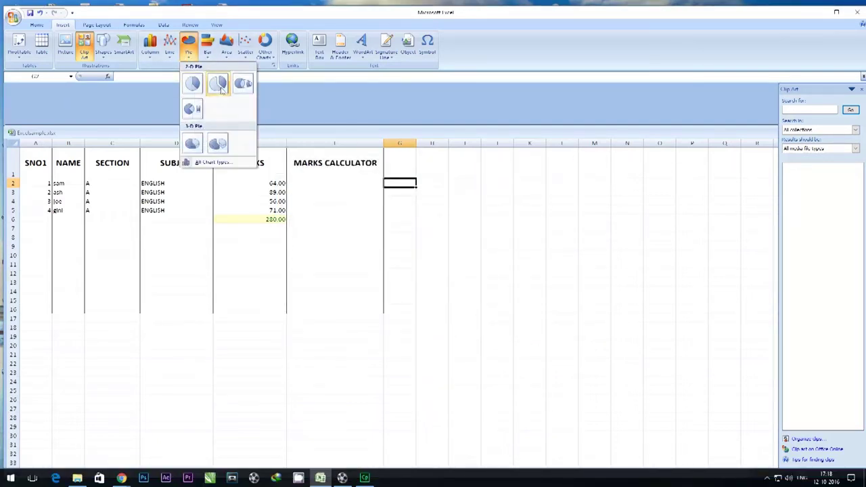
{"action": "left_click", "coordinate": [190, 145]}
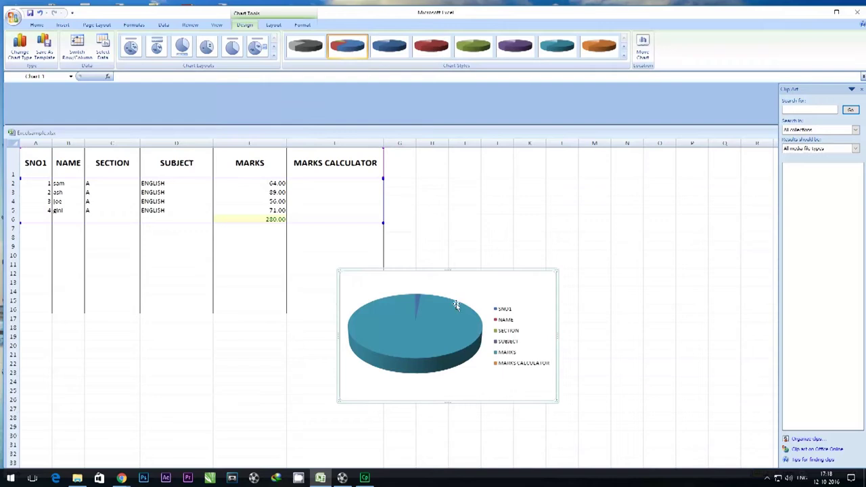
{"action": "left_click_drag", "start_coordinate": [451, 271], "coordinate": [559, 165]}
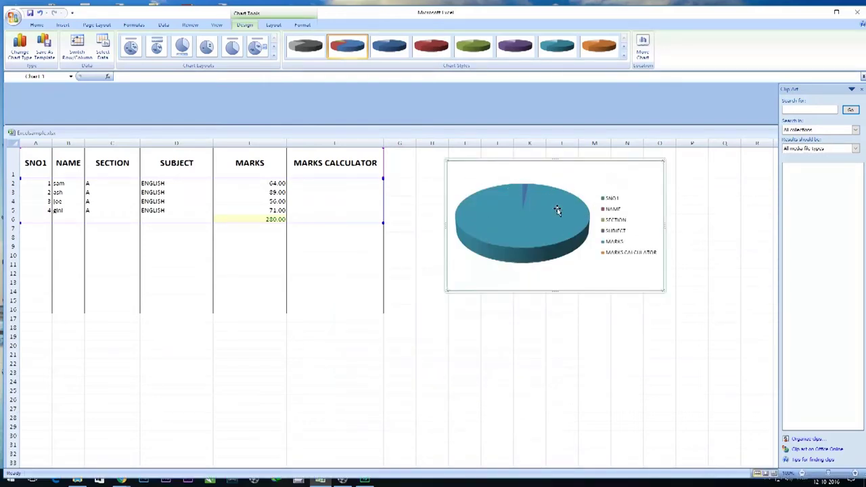
Step: Examine the pie chart's legend and slices against the SUBJECT and MARKS entries in the table
{"action": "left_click", "coordinate": [615, 225]}
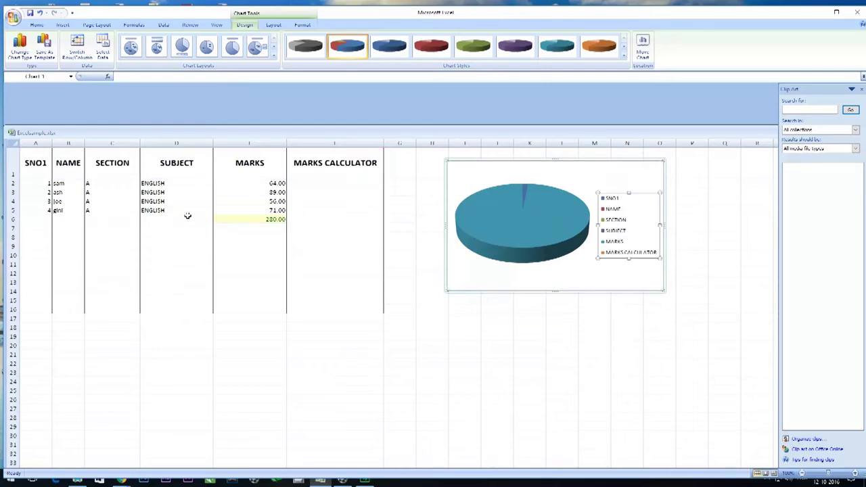
{"action": "left_click", "coordinate": [187, 216]}
{"action": "left_click", "coordinate": [185, 210]}
{"action": "left_click", "coordinate": [186, 200]}
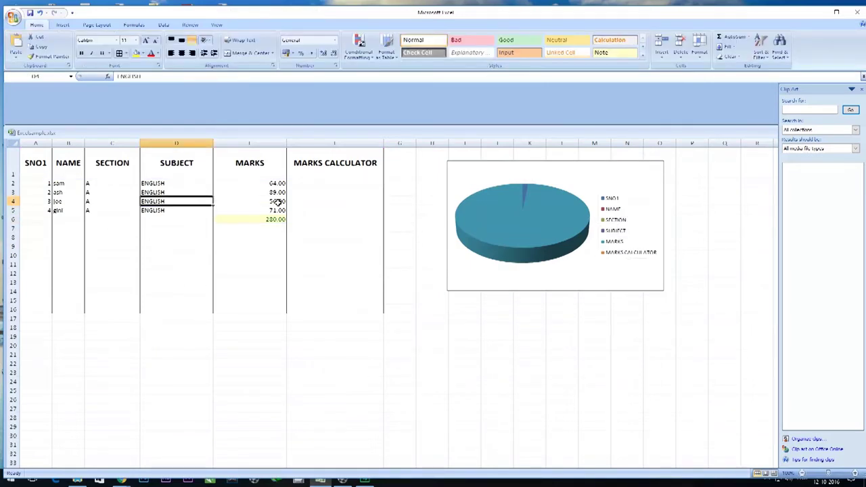
{"action": "left_click", "coordinate": [537, 225]}
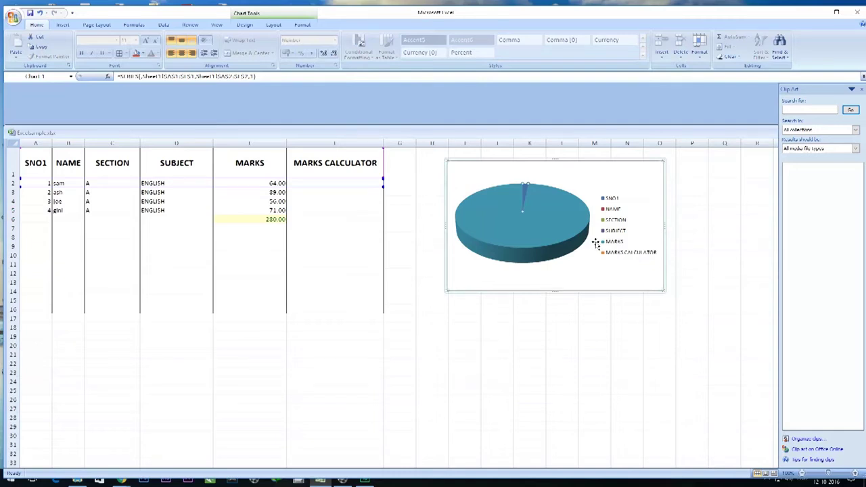
Step: Set the mark in E3 to 50 and check the pie chart
{"action": "left_click", "coordinate": [277, 192]}
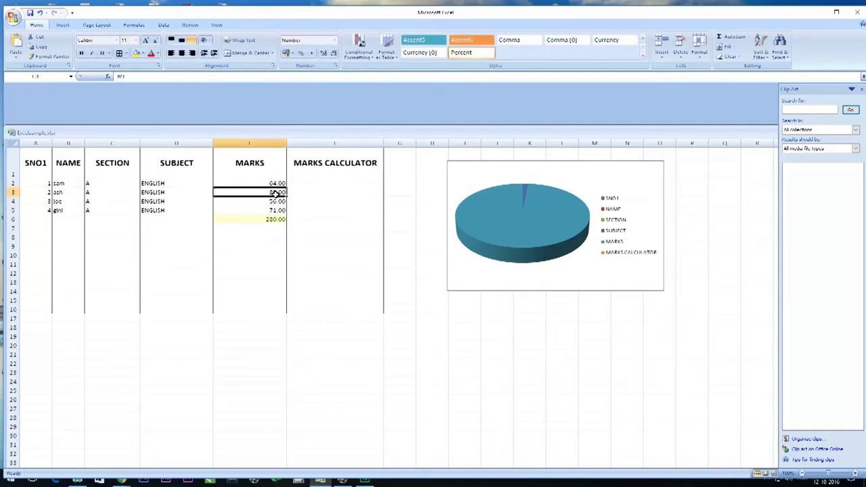
{"action": "type", "text": "50"}
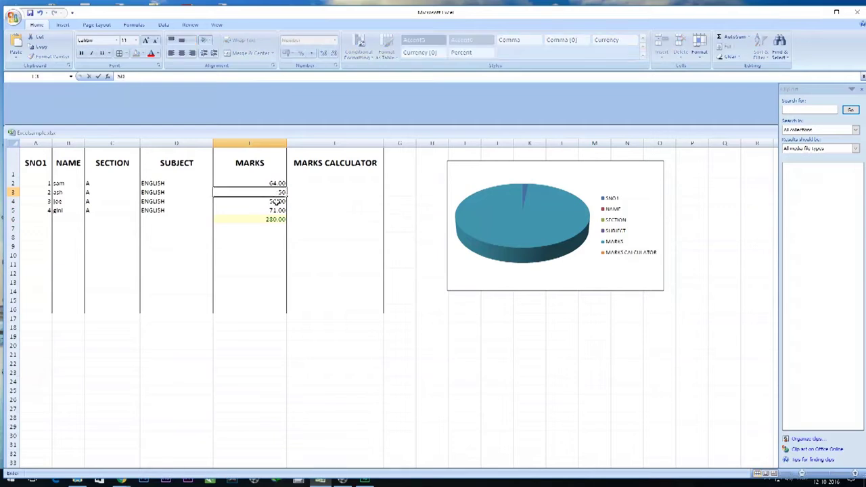
{"action": "left_click", "coordinate": [356, 255]}
{"action": "left_click", "coordinate": [494, 243]}
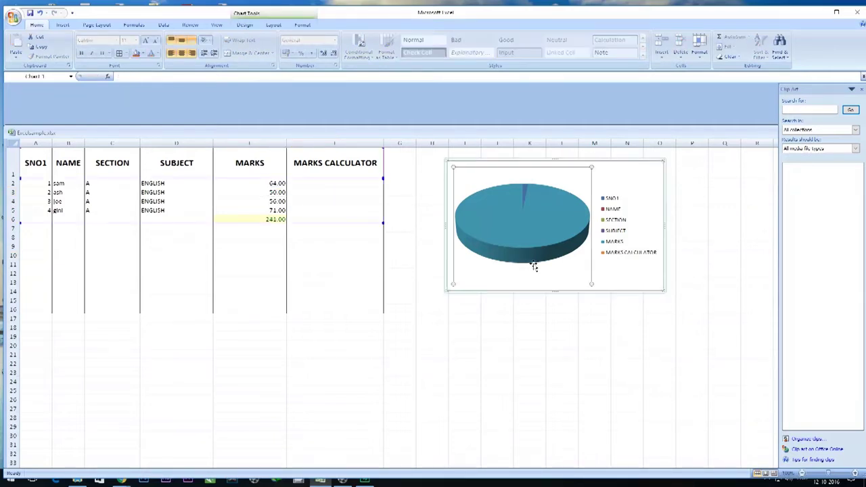
Step: Inspect the pie chart's legend and MARKS slice, and delete the chart from the sheet
{"action": "left_click", "coordinate": [613, 249]}
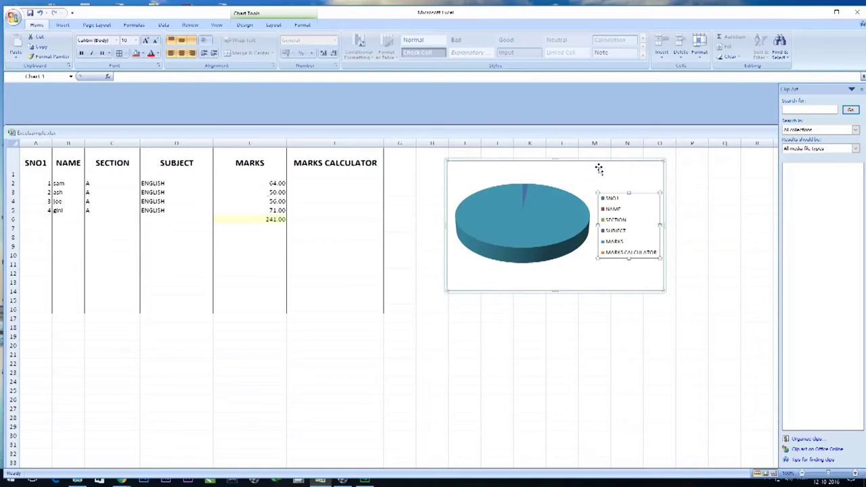
{"action": "mouse_move", "coordinate": [480, 222]}
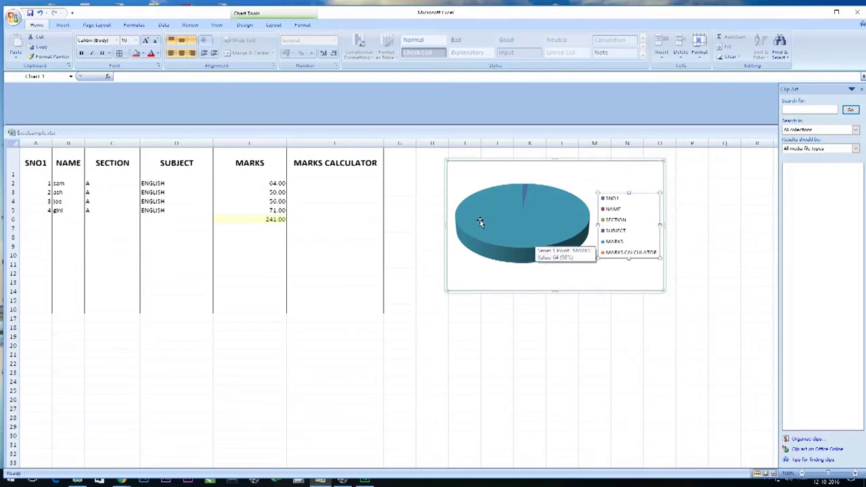
{"action": "left_click", "coordinate": [651, 163]}
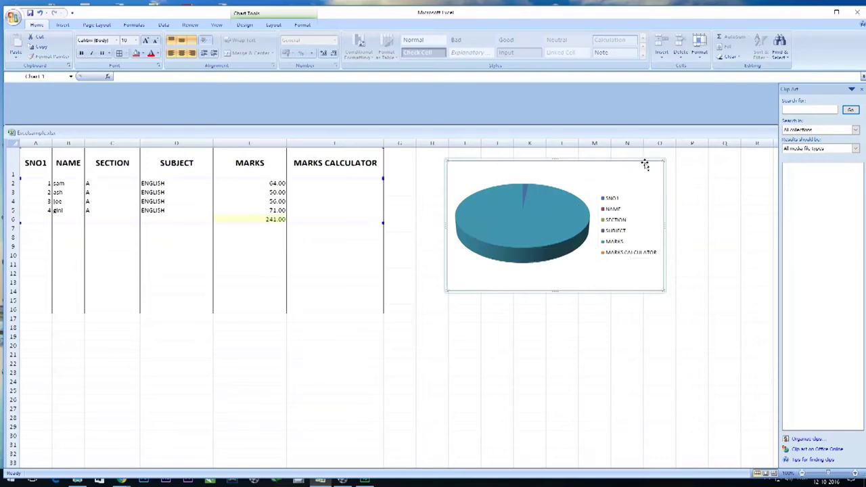
{"action": "left_click", "coordinate": [264, 210]}
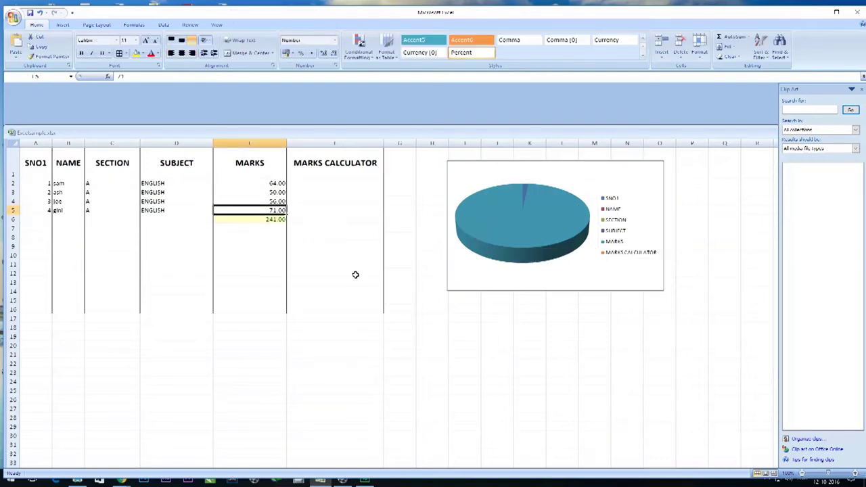
{"action": "left_click", "coordinate": [488, 160]}
{"action": "key", "text": "Delete"}
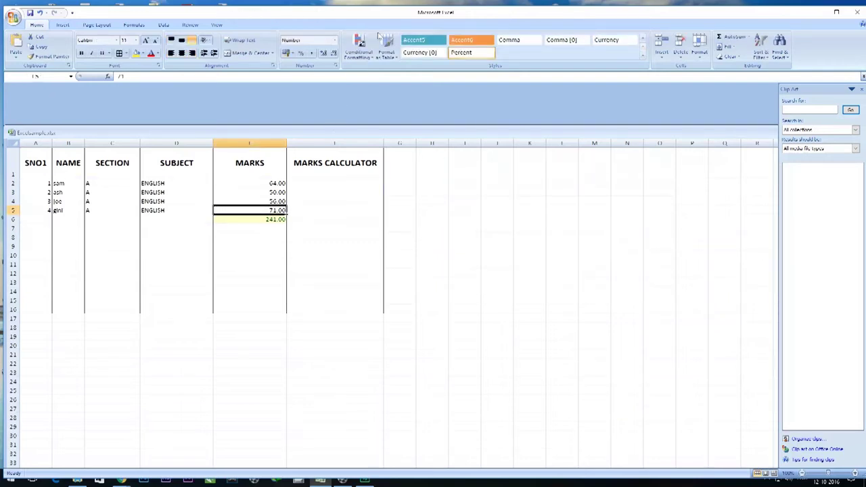
Step: Try a markers-only scatter chart of the table data beside the table, and delete it
{"action": "left_click", "coordinate": [62, 25]}
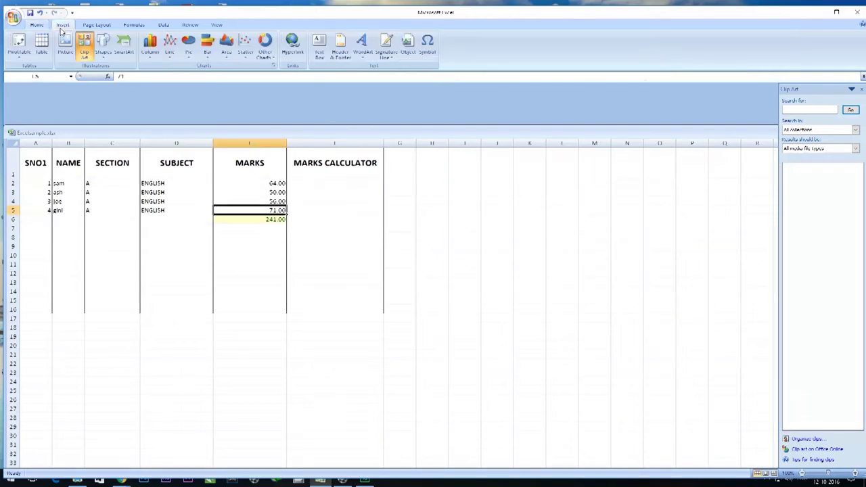
{"action": "left_click", "coordinate": [245, 47]}
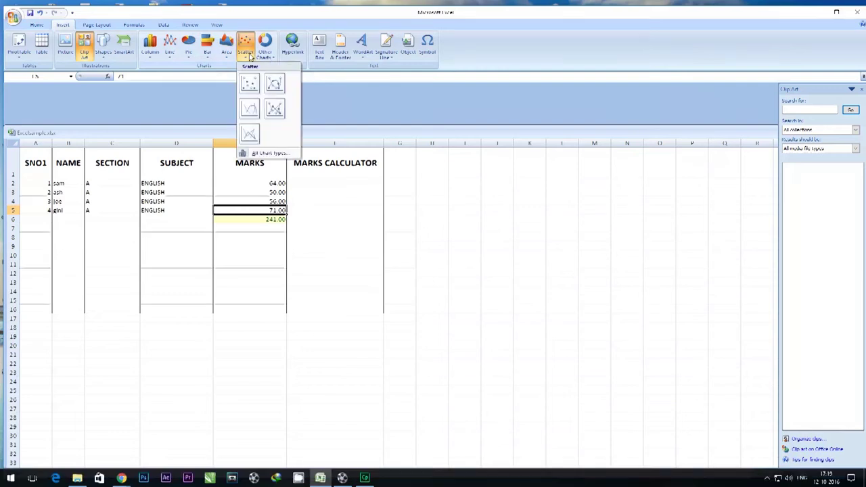
{"action": "left_click", "coordinate": [249, 82]}
{"action": "left_click_drag", "start_coordinate": [480, 273], "coordinate": [604, 191]}
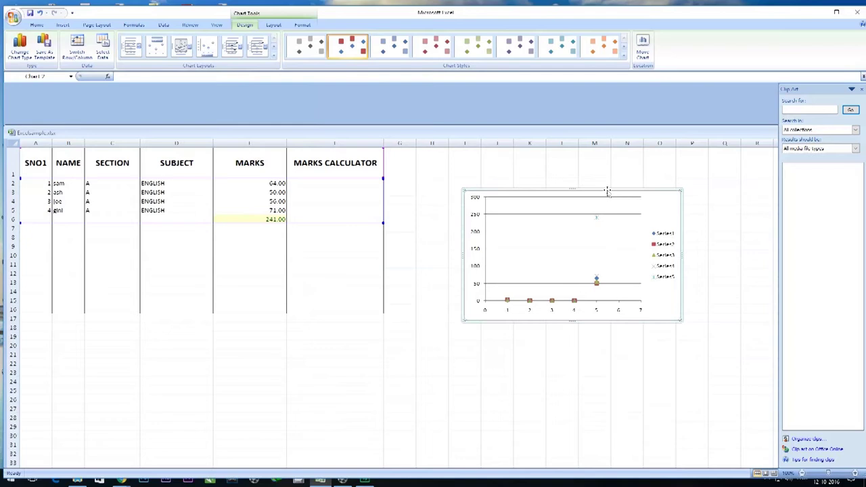
{"action": "key", "text": "Delete"}
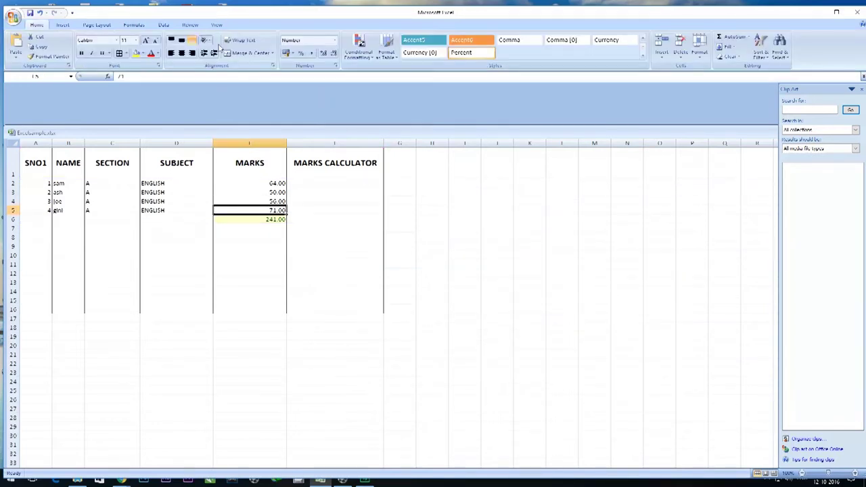
{"action": "left_click", "coordinate": [62, 24]}
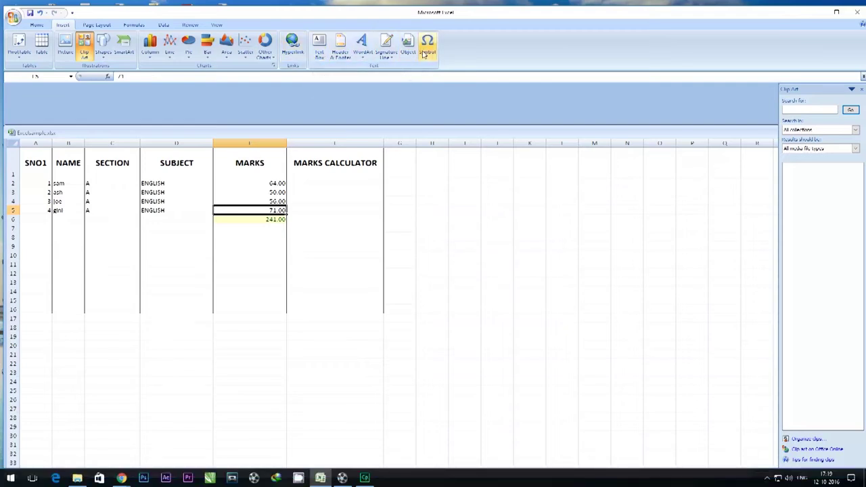
{"action": "left_click", "coordinate": [98, 25]}
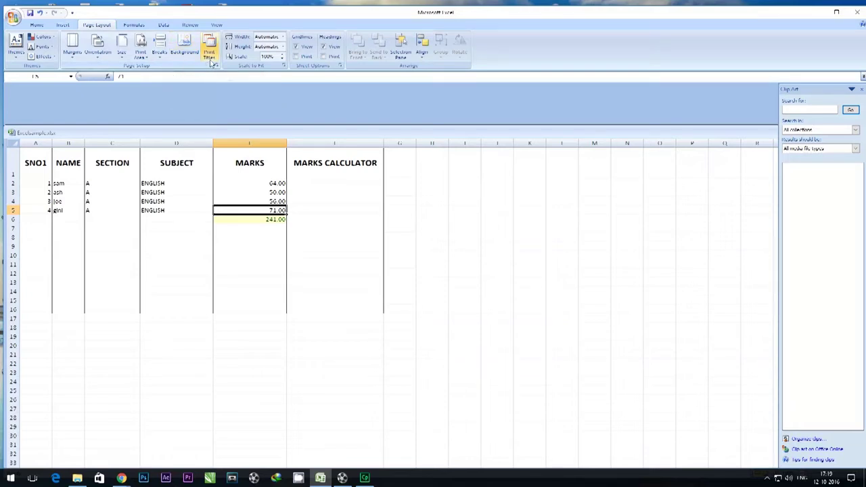
Step: Calculate the average of the marks in E2:E5 in the cell below the MARKS total
{"action": "left_click", "coordinate": [133, 25]}
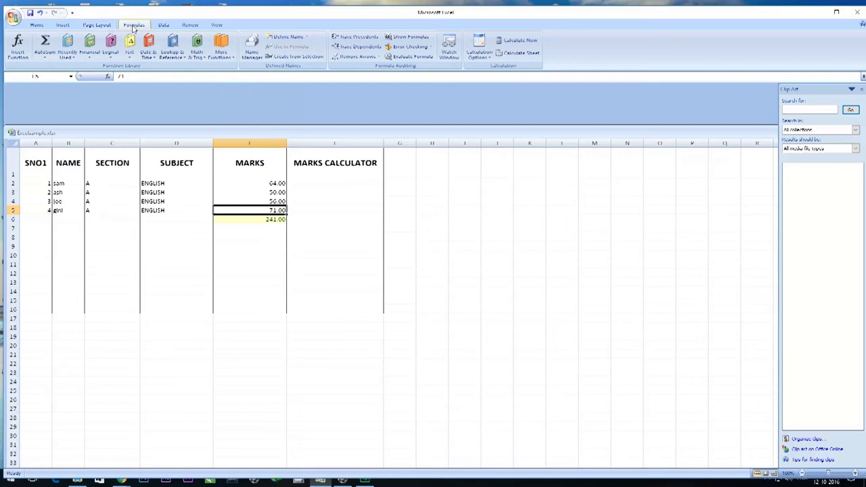
{"action": "left_click", "coordinate": [426, 222]}
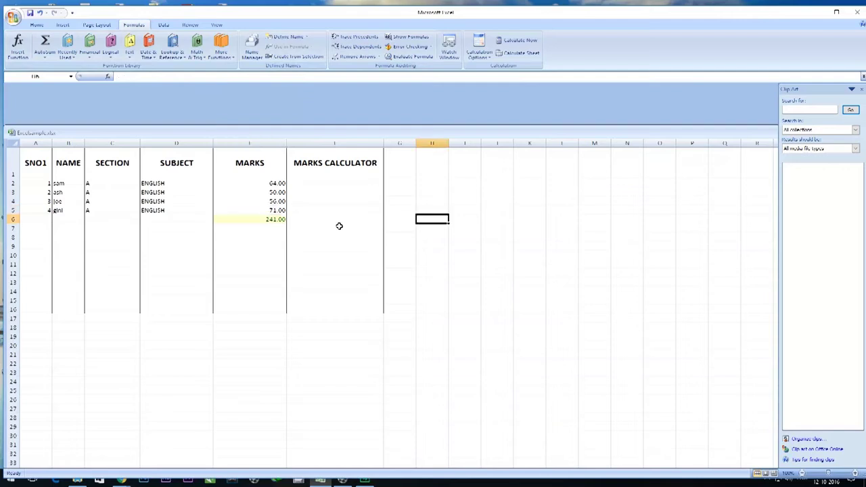
{"action": "left_click", "coordinate": [267, 237]}
{"action": "left_click", "coordinate": [333, 229]}
{"action": "left_click", "coordinate": [251, 230]}
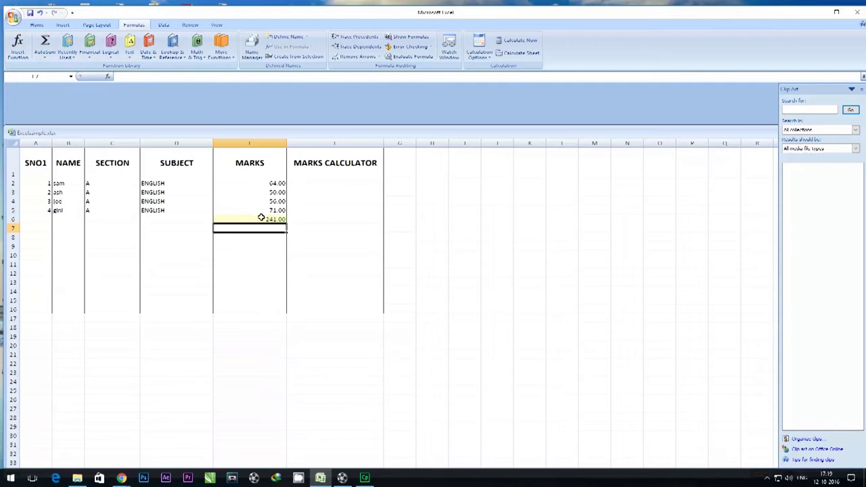
{"action": "left_click", "coordinate": [74, 60]}
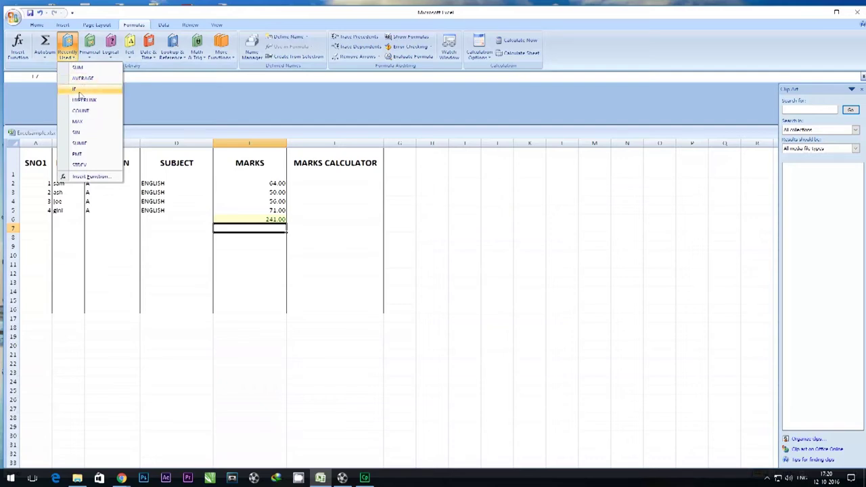
{"action": "left_click", "coordinate": [229, 178]}
{"action": "left_click_drag", "start_coordinate": [229, 178], "coordinate": [230, 212]}
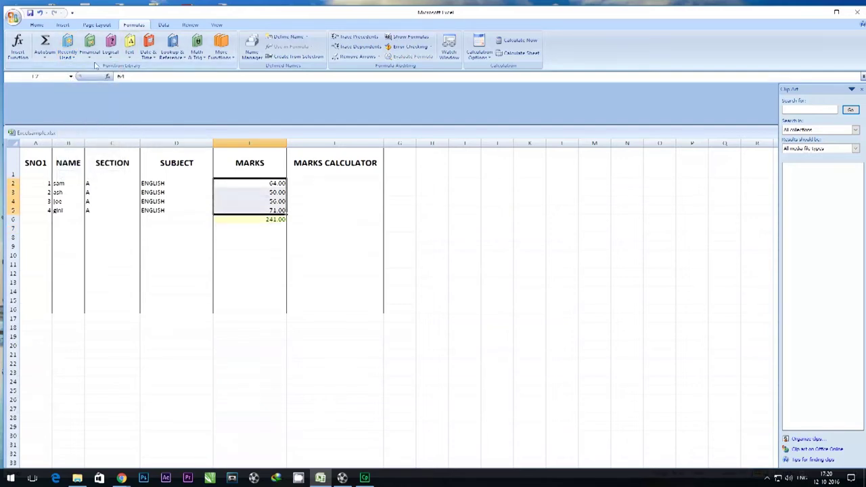
{"action": "left_click", "coordinate": [47, 57]}
{"action": "left_click", "coordinate": [53, 77]}
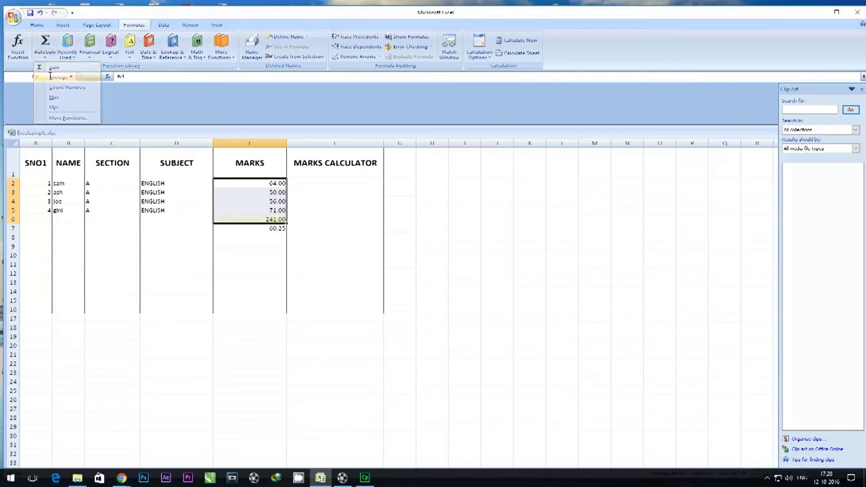
{"action": "left_click", "coordinate": [273, 247]}
Step: Apply the Bad cell style to the average in E7
{"action": "left_click", "coordinate": [266, 227]}
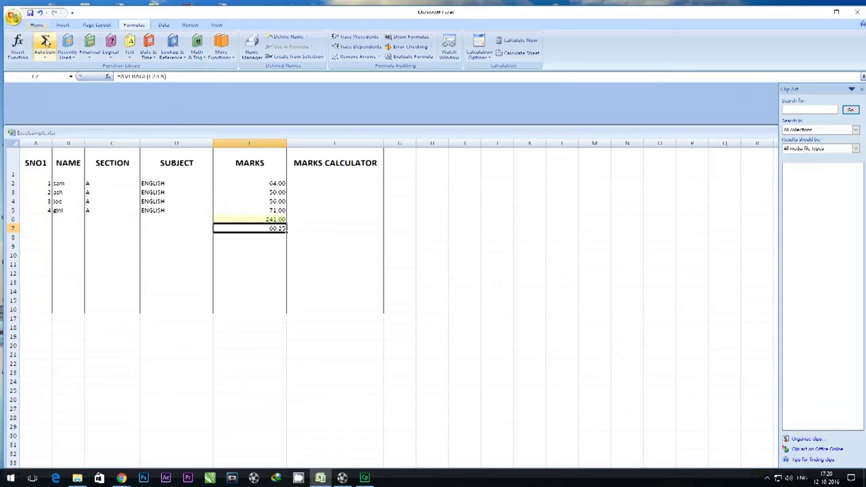
{"action": "left_click", "coordinate": [87, 26]}
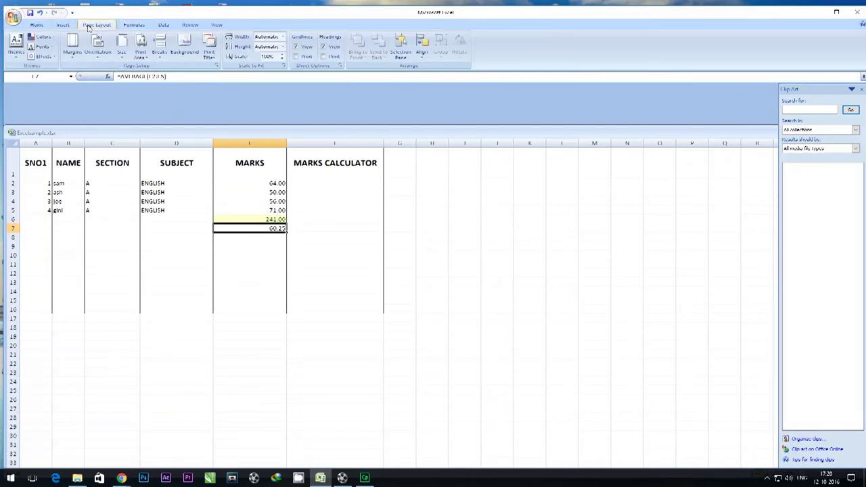
{"action": "left_click", "coordinate": [63, 25]}
{"action": "left_click", "coordinate": [36, 25]}
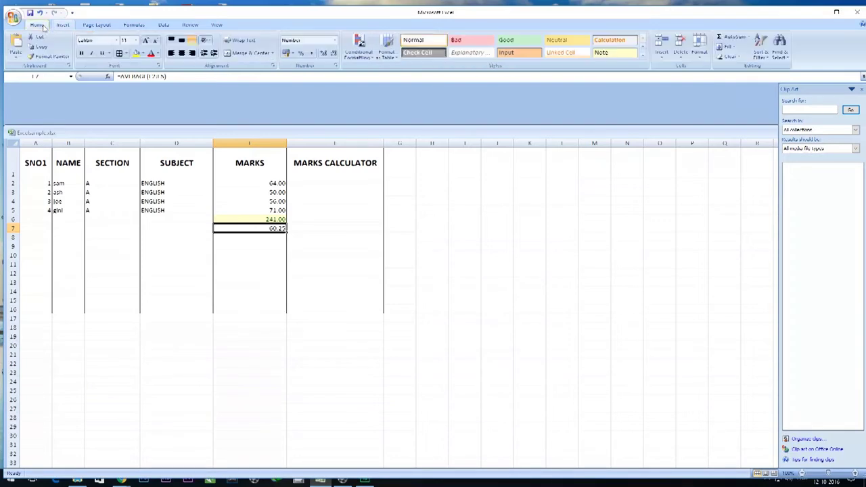
{"action": "left_click", "coordinate": [471, 41]}
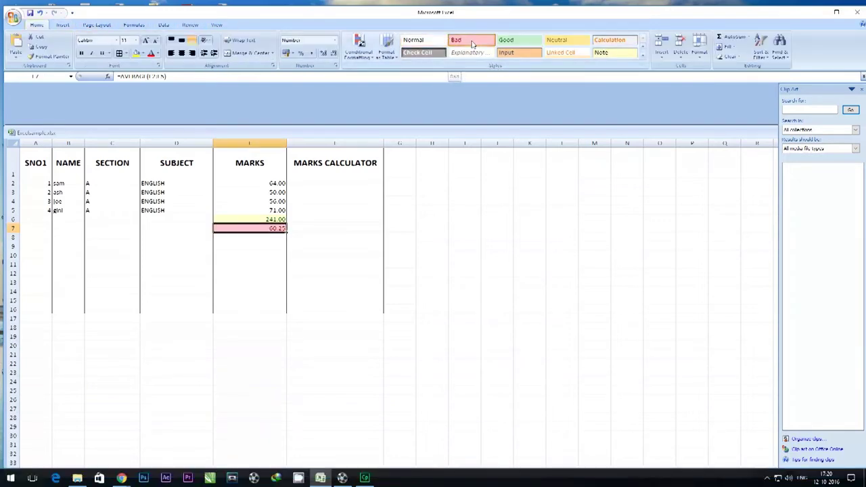
{"action": "left_click", "coordinate": [417, 210]}
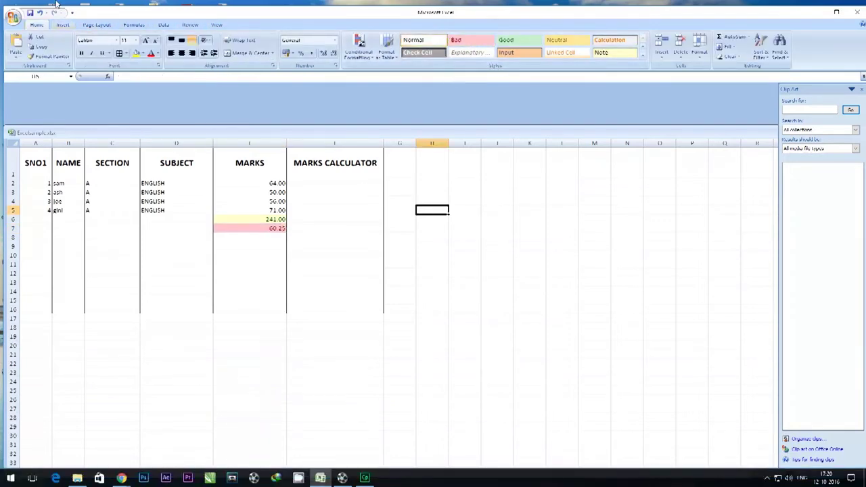
{"action": "left_click", "coordinate": [244, 201]}
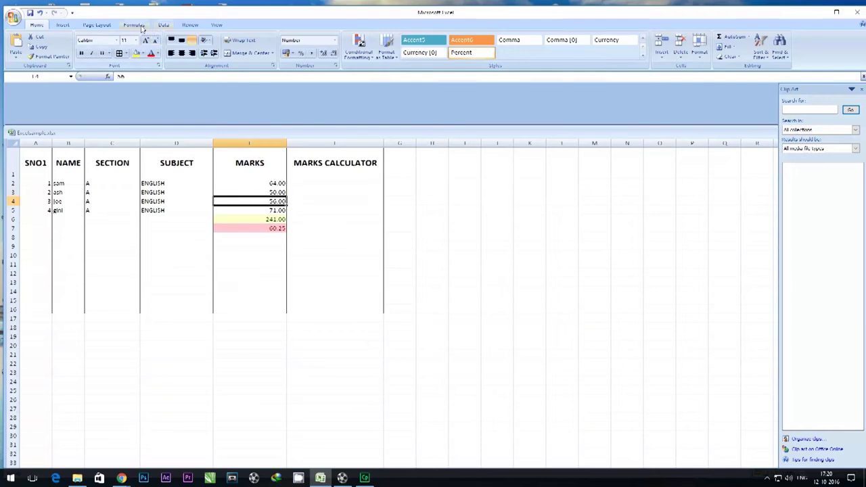
{"action": "left_click", "coordinate": [138, 25]}
{"action": "left_click", "coordinate": [130, 50]}
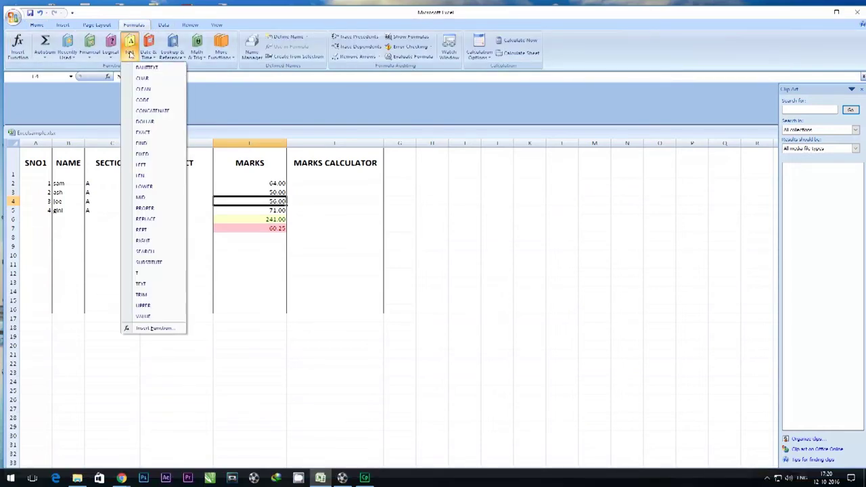
{"action": "left_click", "coordinate": [45, 58]}
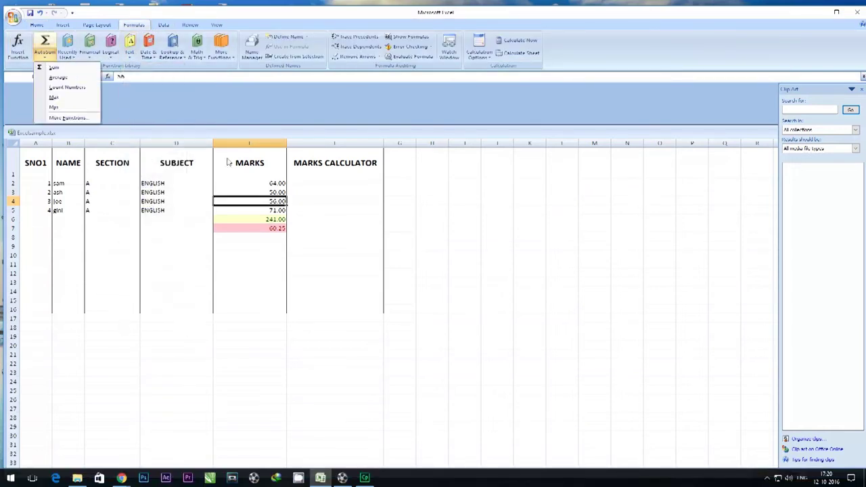
{"action": "left_click", "coordinate": [266, 237]}
{"action": "left_click", "coordinate": [267, 238]}
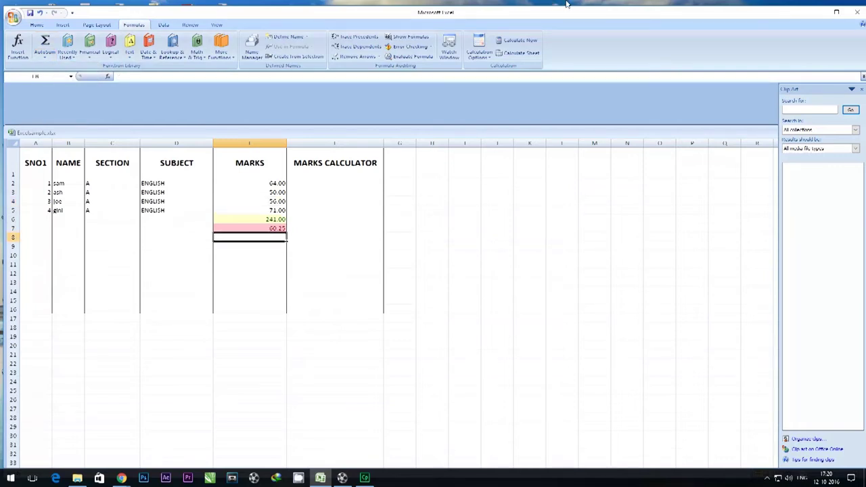
Step: Enter the formula =A2*E2 in F2 under MARKS CALCULATOR to multiply the serial number by the mark
{"action": "left_click", "coordinate": [348, 182]}
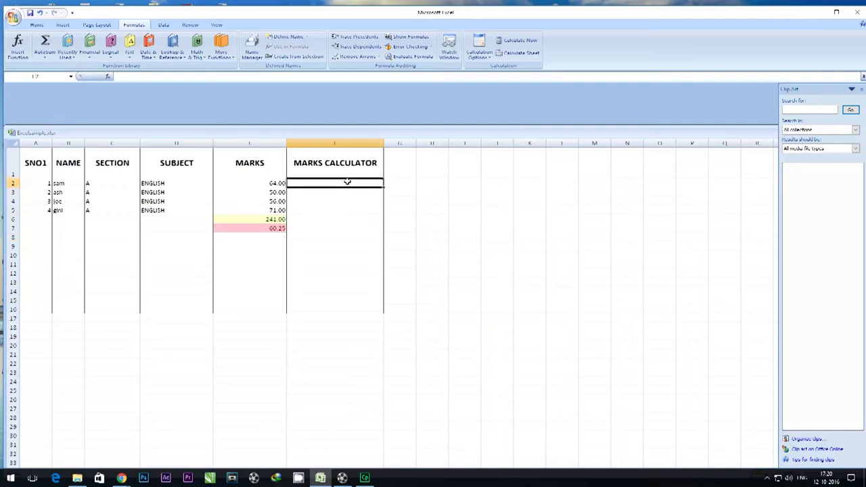
{"action": "type", "text": "="}
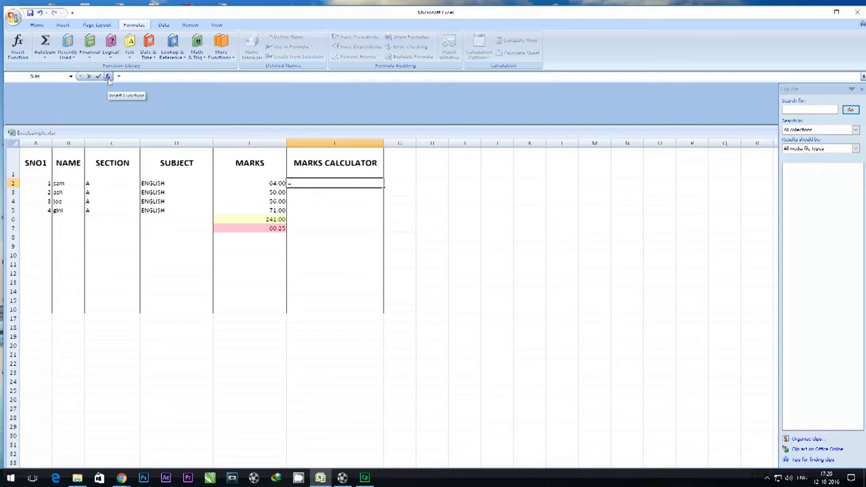
{"action": "left_click", "coordinate": [30, 183]}
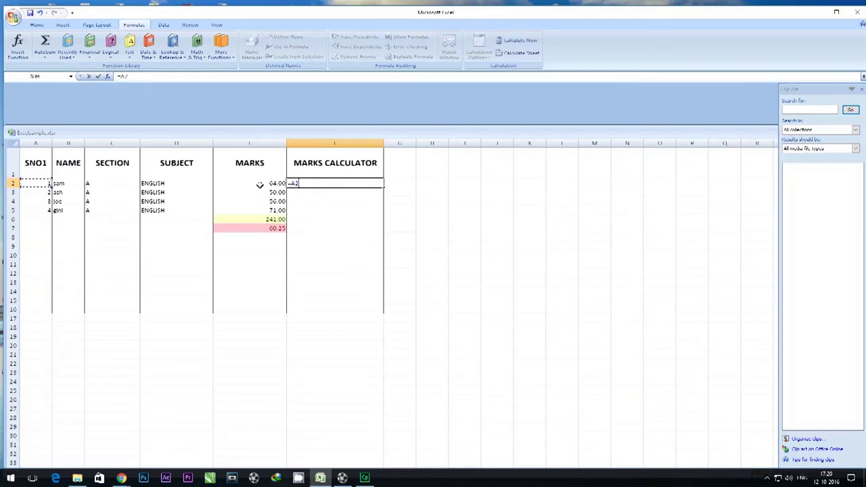
{"action": "type", "text": "*"}
{"action": "left_click", "coordinate": [260, 185]}
{"action": "key", "text": "Return"}
{"action": "left_click", "coordinate": [371, 184]}
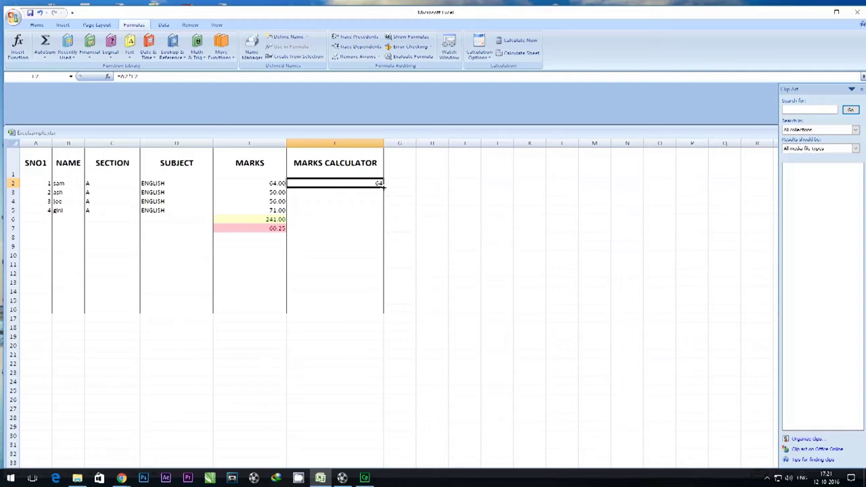
Step: Fill the F2 formula down to F7 and check rows 3 and 4 against their serial numbers and marks
{"action": "left_click_drag", "start_coordinate": [384, 191], "coordinate": [381, 230]}
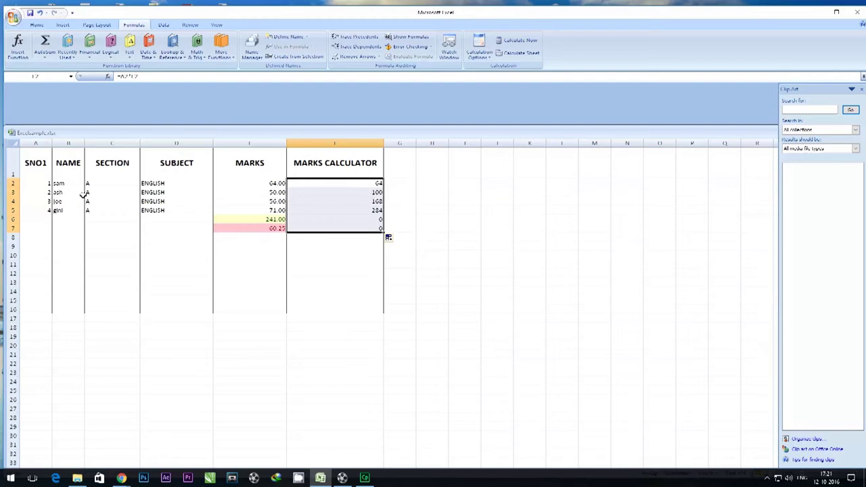
{"action": "left_click", "coordinate": [45, 195]}
{"action": "left_click", "coordinate": [250, 193]}
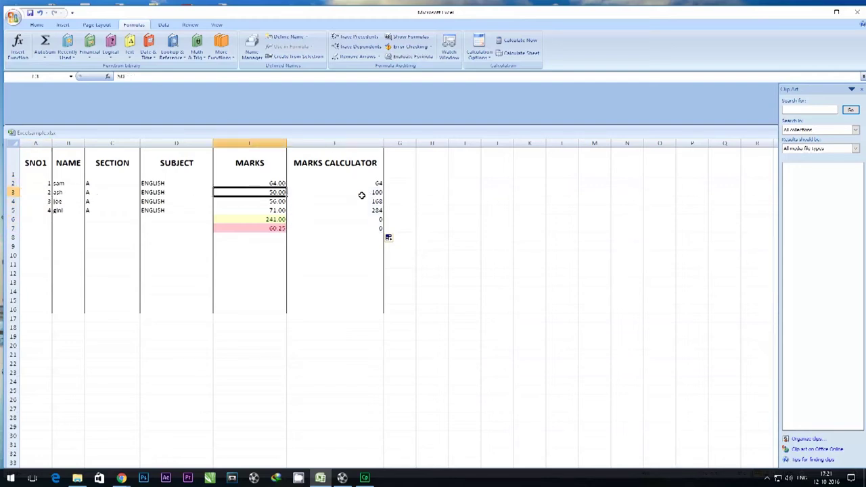
{"action": "left_click", "coordinate": [44, 203]}
{"action": "left_click", "coordinate": [254, 201]}
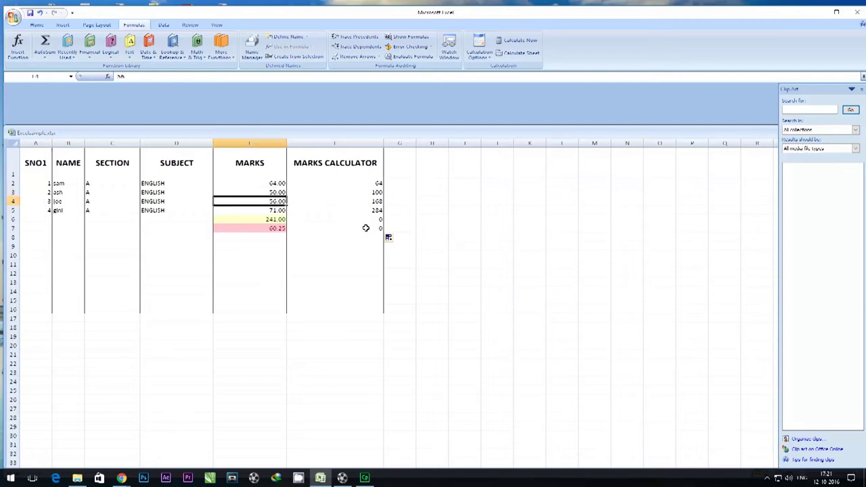
Step: Replace the formula in F6 with an AutoSum total of F2:F5
{"action": "left_click", "coordinate": [372, 220]}
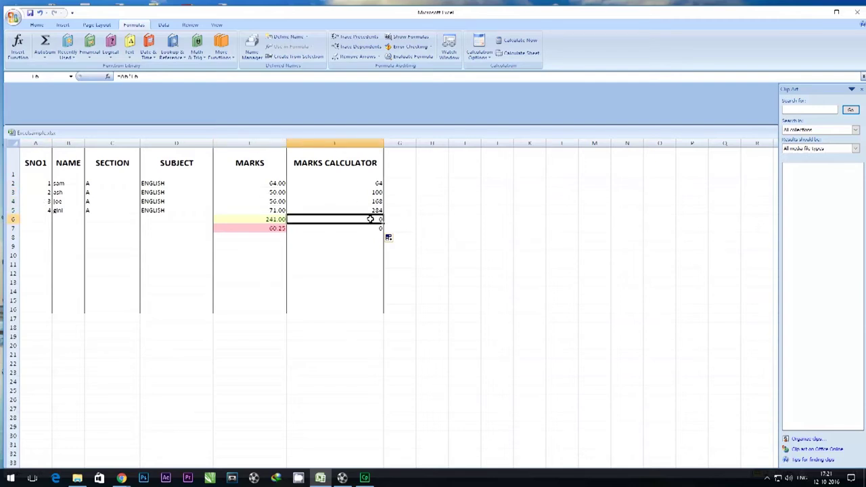
{"action": "left_click", "coordinate": [44, 43]}
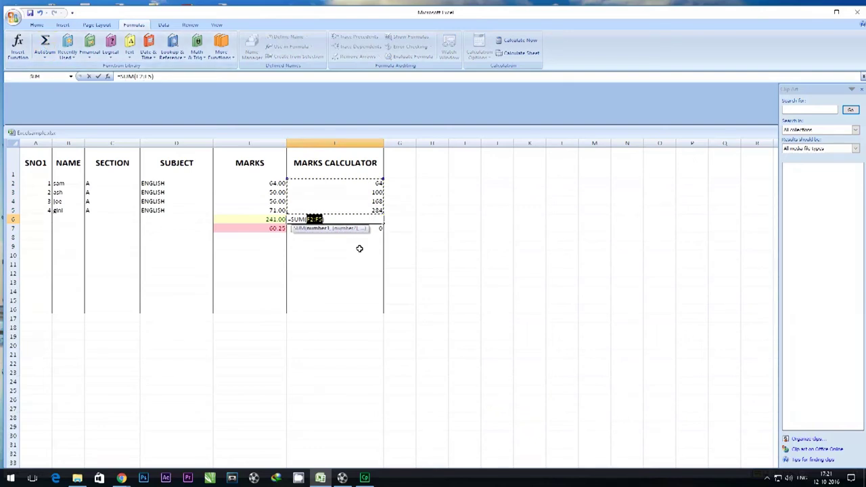
{"action": "key", "text": "Return"}
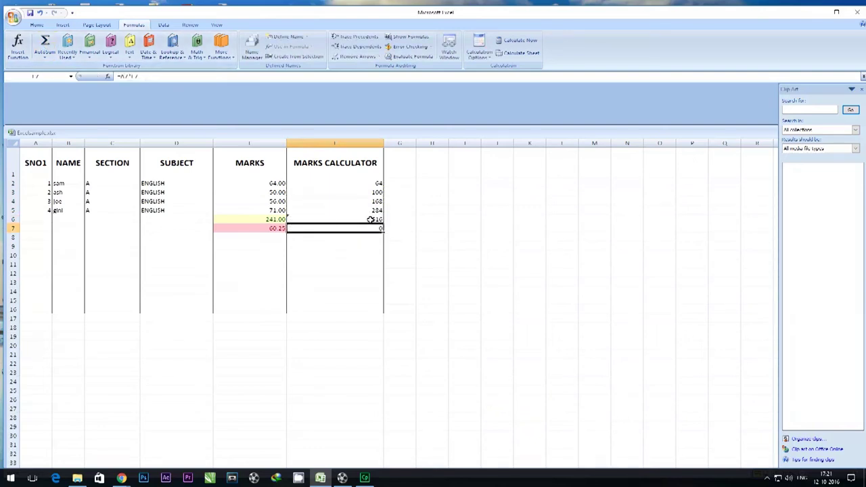
Step: Calculate the average of F2:F5 in F8 and review the MARKS CALCULATOR results
{"action": "left_click_drag", "start_coordinate": [371, 183], "coordinate": [374, 212]}
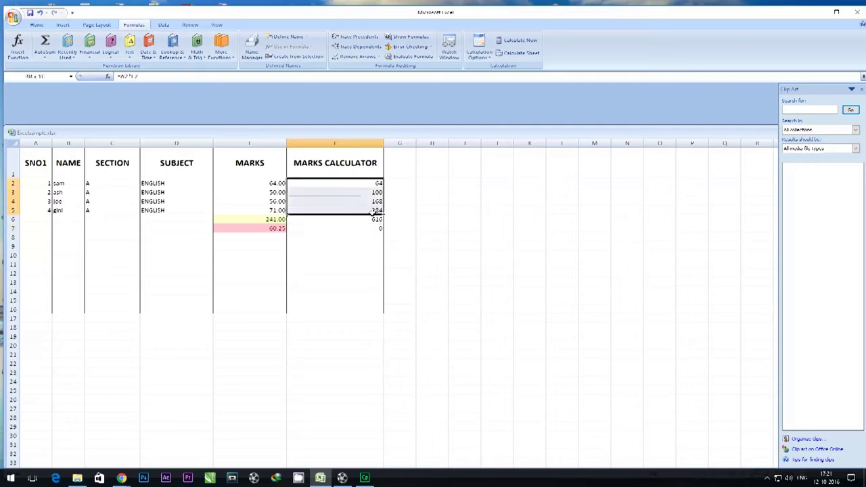
{"action": "left_click", "coordinate": [45, 57]}
{"action": "left_click", "coordinate": [58, 78]}
{"action": "left_click", "coordinate": [358, 241]}
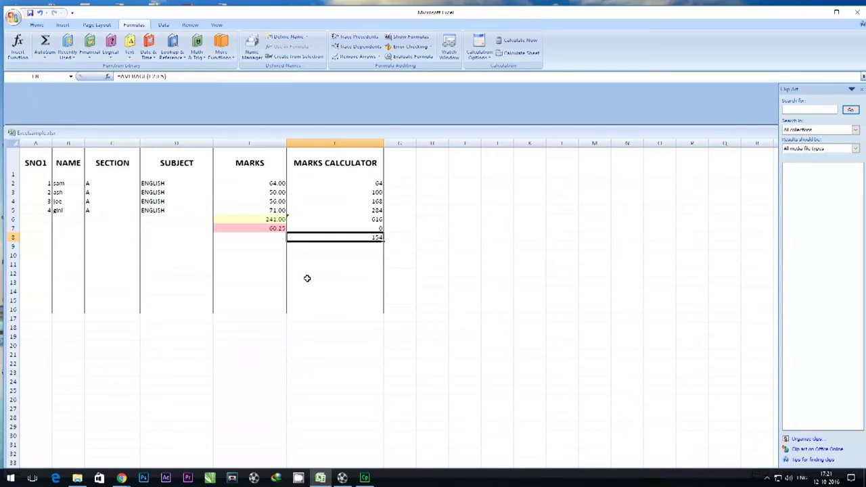
{"action": "left_click", "coordinate": [345, 273]}
{"action": "left_click", "coordinate": [353, 195]}
{"action": "left_click", "coordinate": [353, 219]}
{"action": "left_click", "coordinate": [355, 236]}
Step: Examine the functions offered in the Math & Trig, Statistical and Cube categories
{"action": "left_click", "coordinate": [197, 53]}
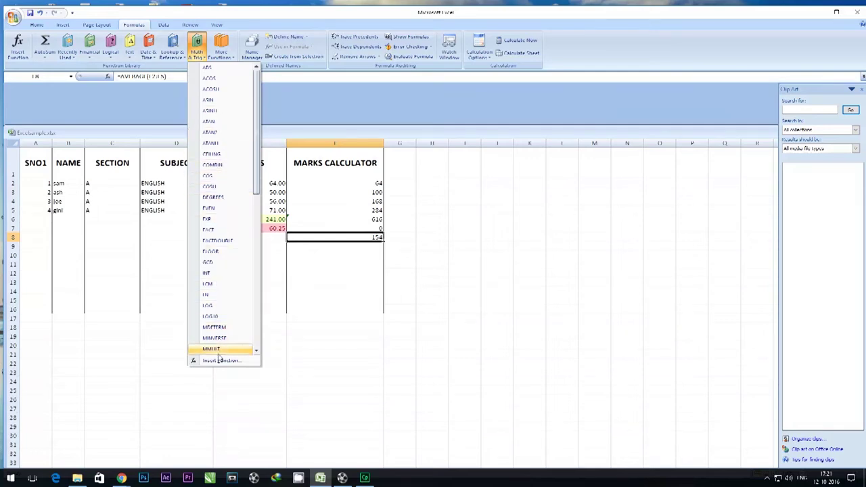
{"action": "scroll", "coordinate": [231, 250], "scroll_direction": "down", "scroll_amount": 4}
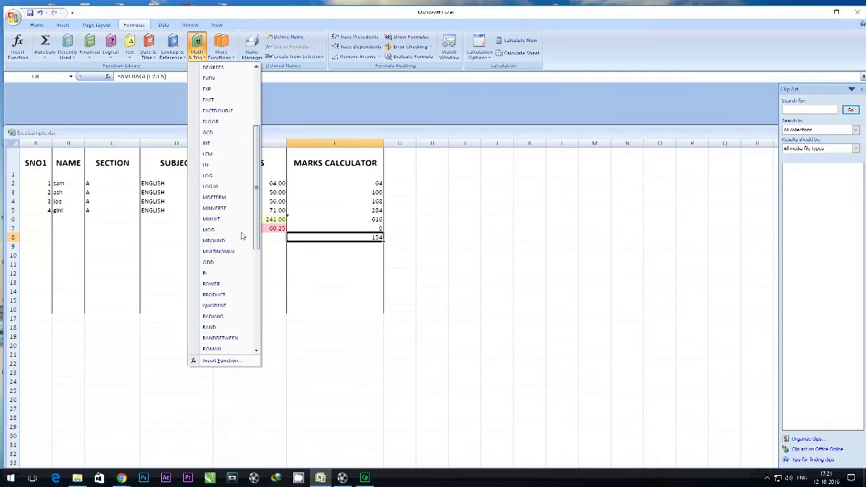
{"action": "left_click_drag", "start_coordinate": [256, 145], "coordinate": [256, 244]}
{"action": "scroll", "coordinate": [256, 244], "scroll_direction": "up", "scroll_amount": 12}
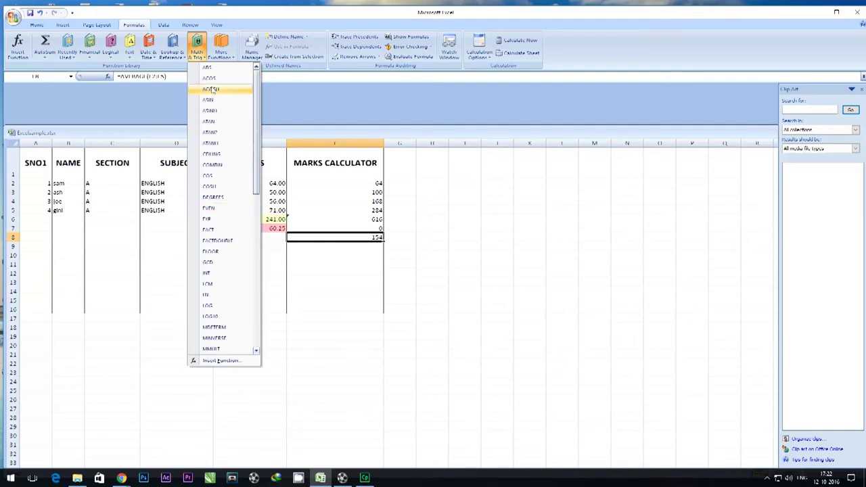
{"action": "left_click", "coordinate": [226, 54]}
{"action": "mouse_move", "coordinate": [237, 70]}
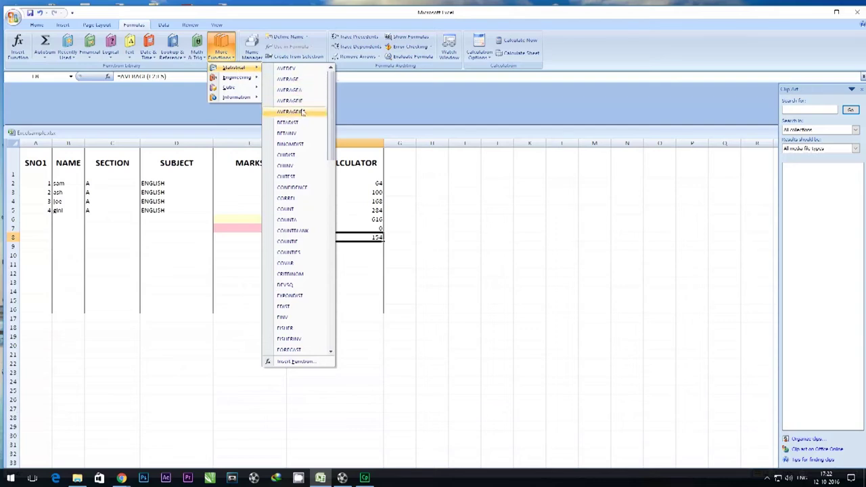
{"action": "scroll", "coordinate": [302, 115], "scroll_direction": "down", "scroll_amount": 3}
{"action": "scroll", "coordinate": [302, 118], "scroll_direction": "down", "scroll_amount": 15}
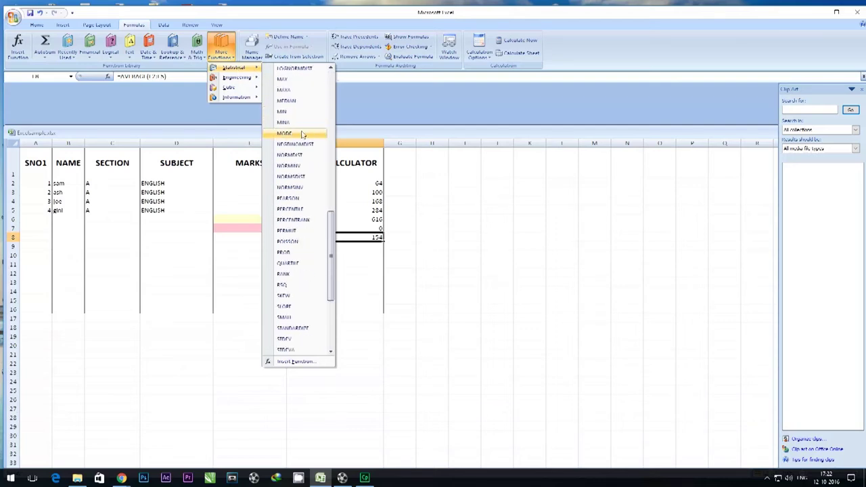
{"action": "scroll", "coordinate": [302, 122], "scroll_direction": "up", "scroll_amount": 18}
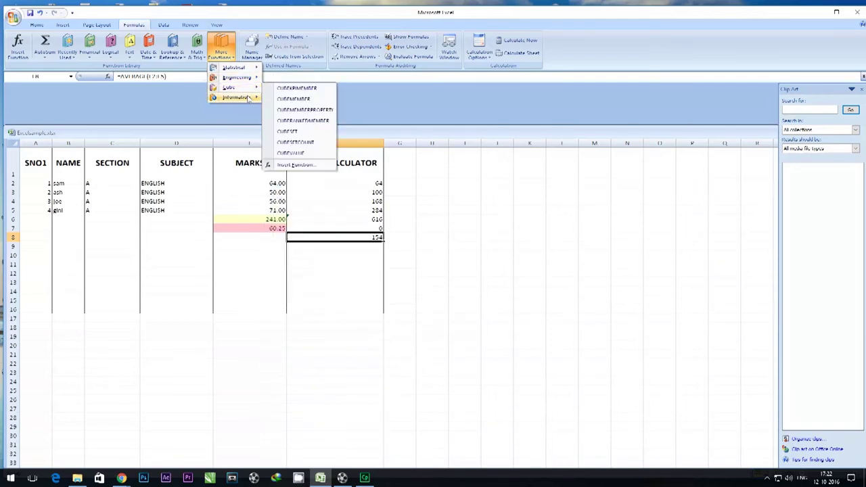
{"action": "left_click", "coordinate": [185, 102]}
Step: Turn on filtering for the name cells B2:B6 and sort them A to Z, expanding the selection to the neighbouring data
{"action": "left_click", "coordinate": [163, 25]}
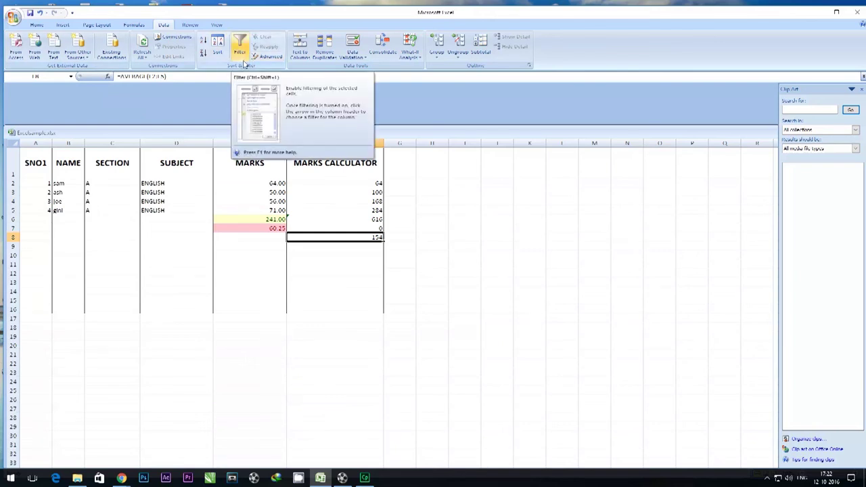
{"action": "left_click_drag", "start_coordinate": [59, 184], "coordinate": [66, 215]}
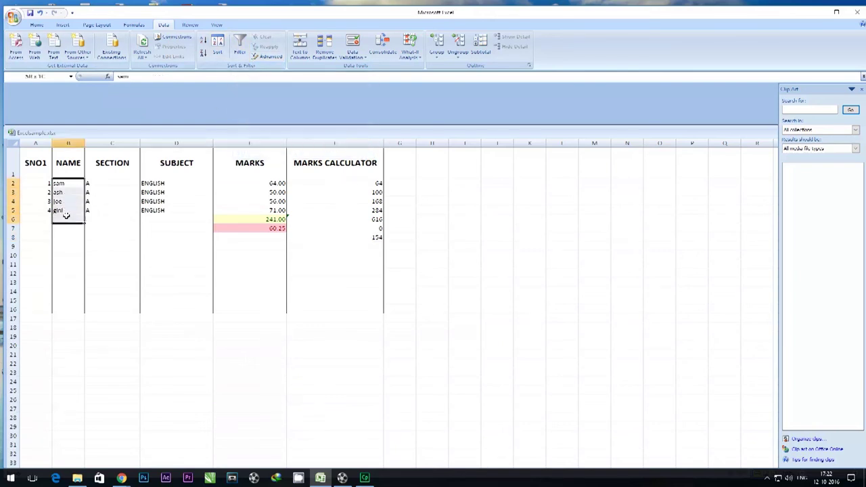
{"action": "left_click", "coordinate": [238, 53]}
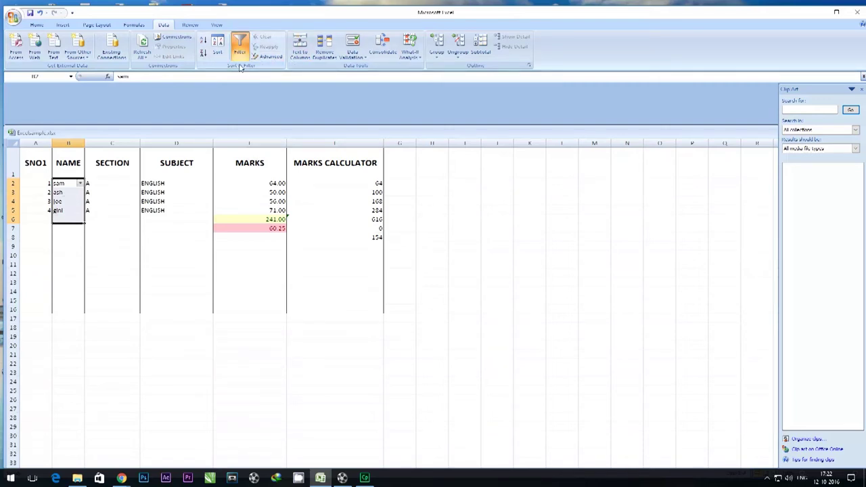
{"action": "left_click", "coordinate": [81, 184]}
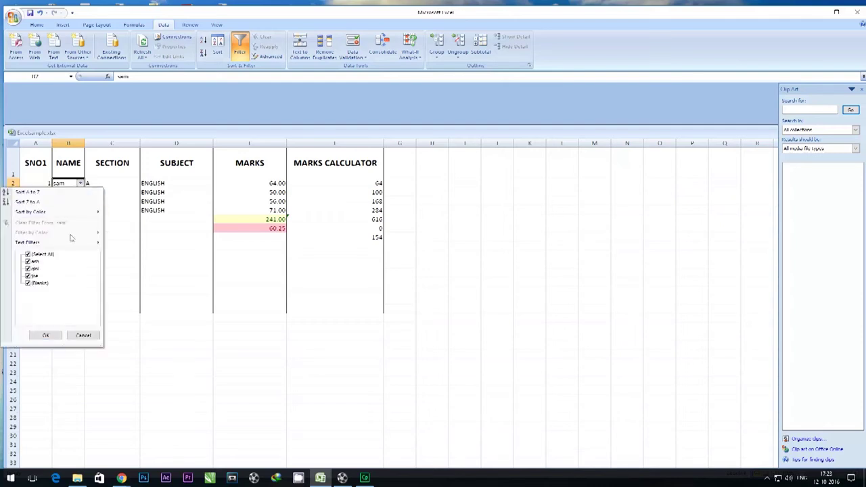
{"action": "mouse_move", "coordinate": [73, 243]}
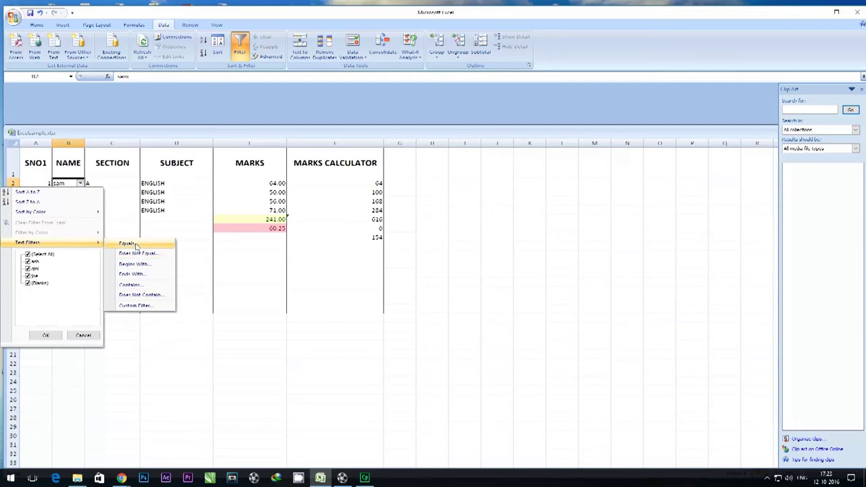
{"action": "left_click", "coordinate": [28, 193]}
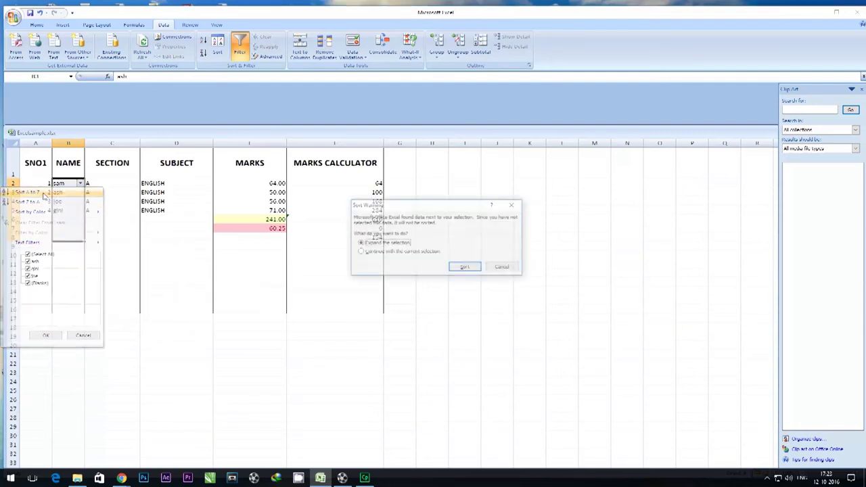
{"action": "left_click", "coordinate": [466, 267]}
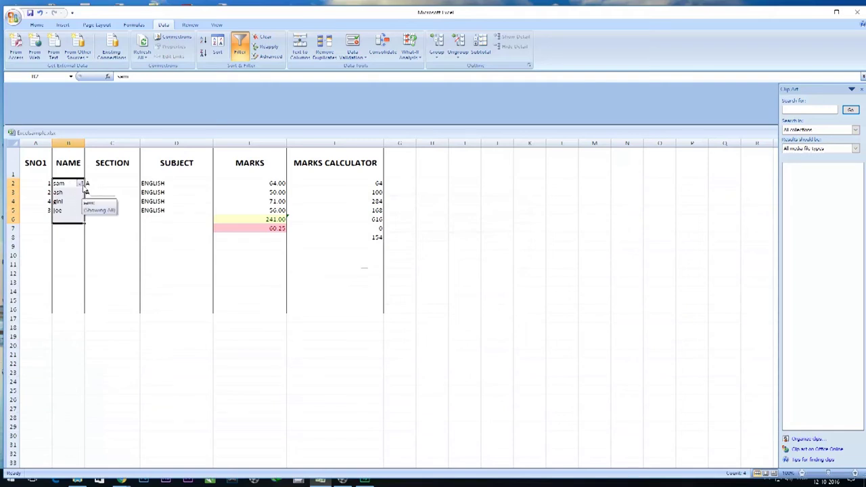
Step: Sort the filtered names Z to A, continuing with the current selection only
{"action": "left_click", "coordinate": [80, 183]}
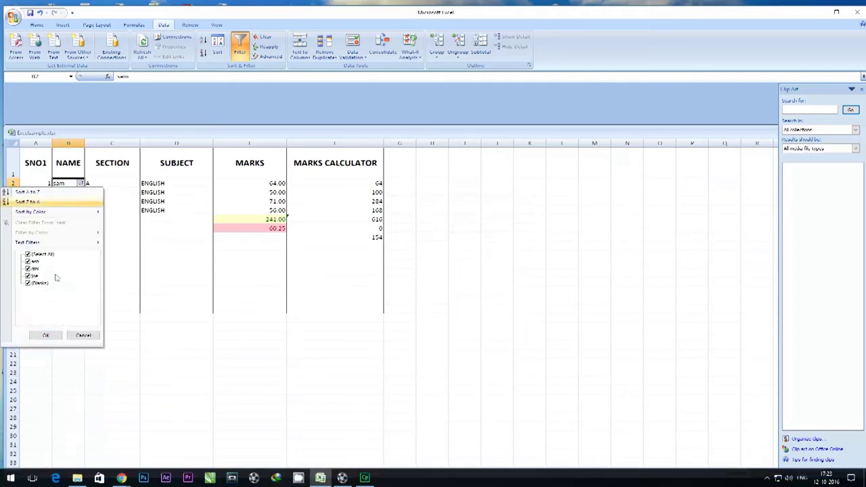
{"action": "left_click", "coordinate": [32, 203]}
{"action": "left_click", "coordinate": [377, 252]}
{"action": "left_click", "coordinate": [464, 267]}
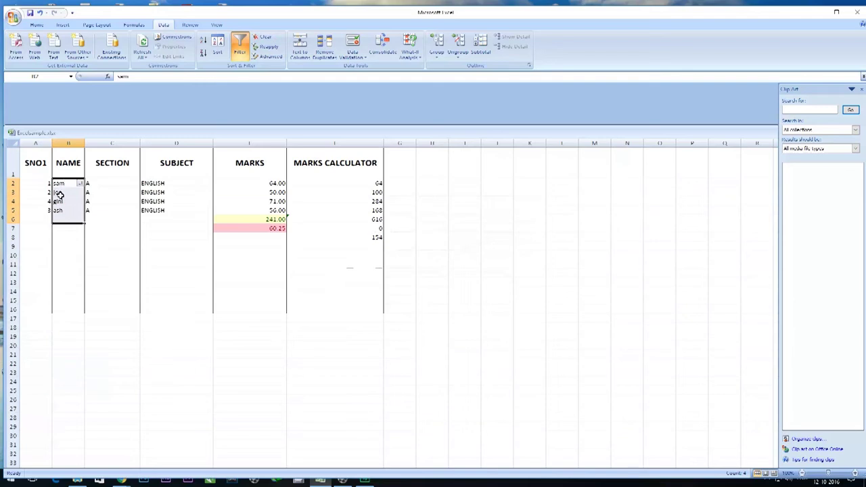
Step: Sort the filtered names A to Z, continuing with the current selection only
{"action": "left_click", "coordinate": [80, 184]}
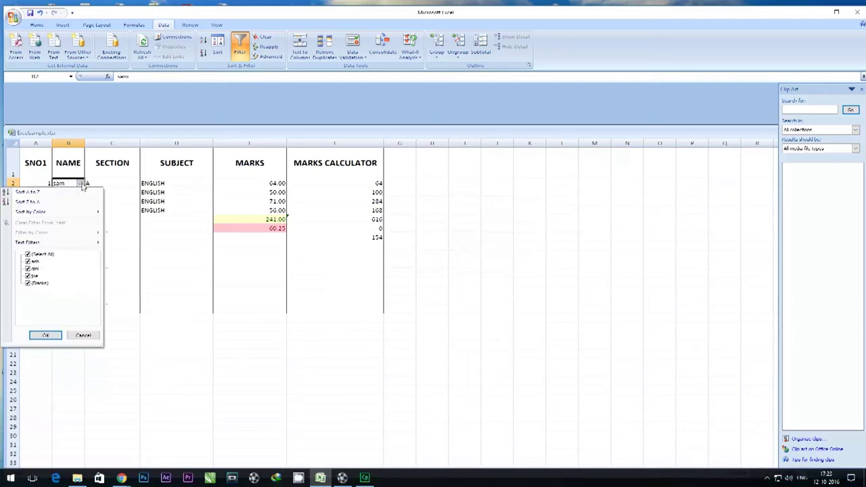
{"action": "left_click", "coordinate": [27, 192]}
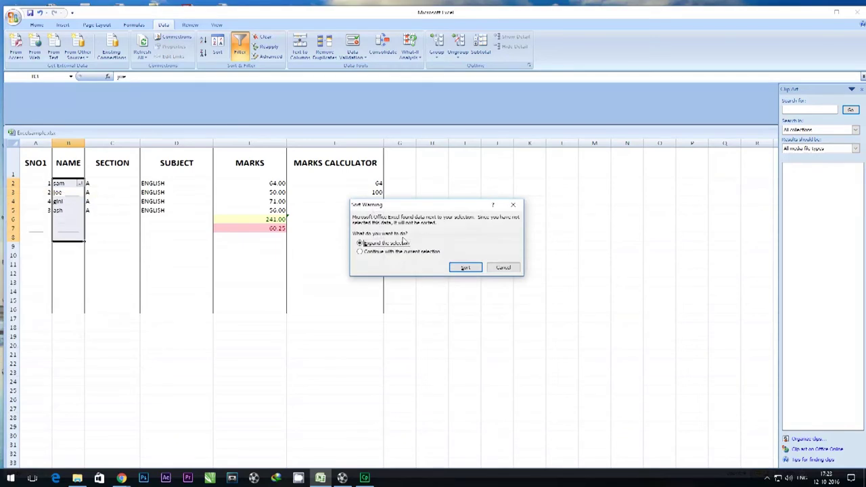
{"action": "left_click", "coordinate": [398, 252]}
{"action": "left_click", "coordinate": [466, 267]}
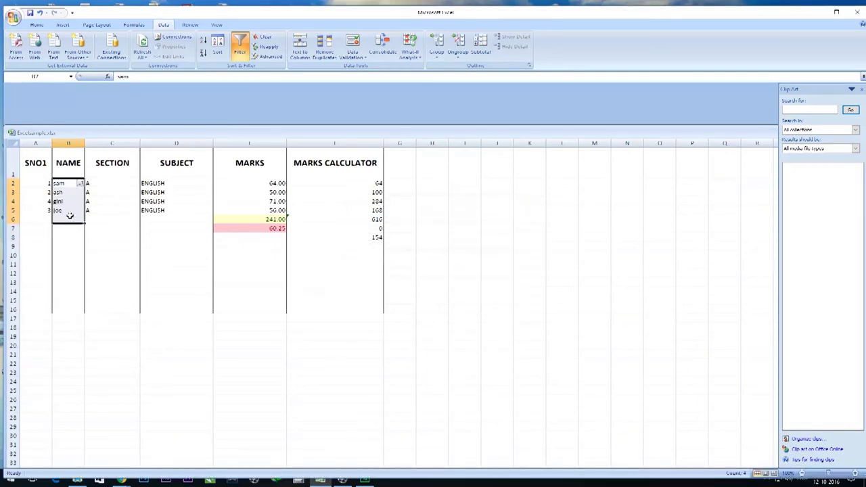
{"action": "left_click", "coordinate": [119, 235]}
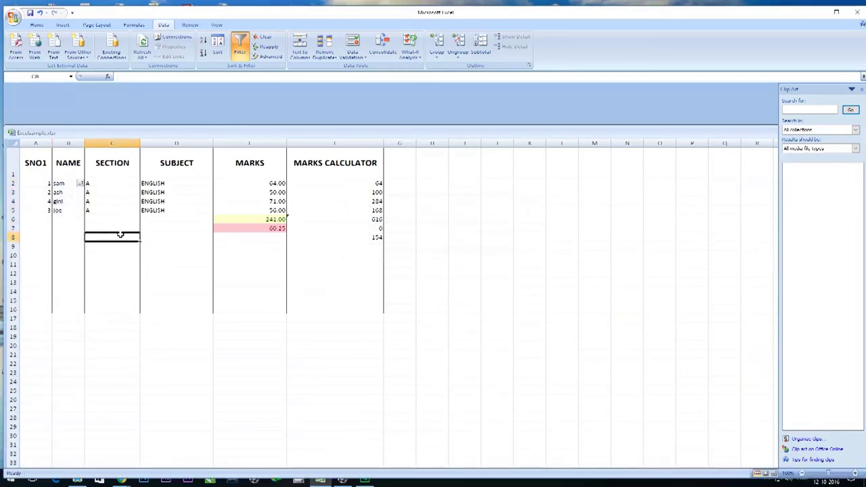
Step: Examine the name column's text filter choices and the Text to Columns tool for B2
{"action": "left_click", "coordinate": [80, 184]}
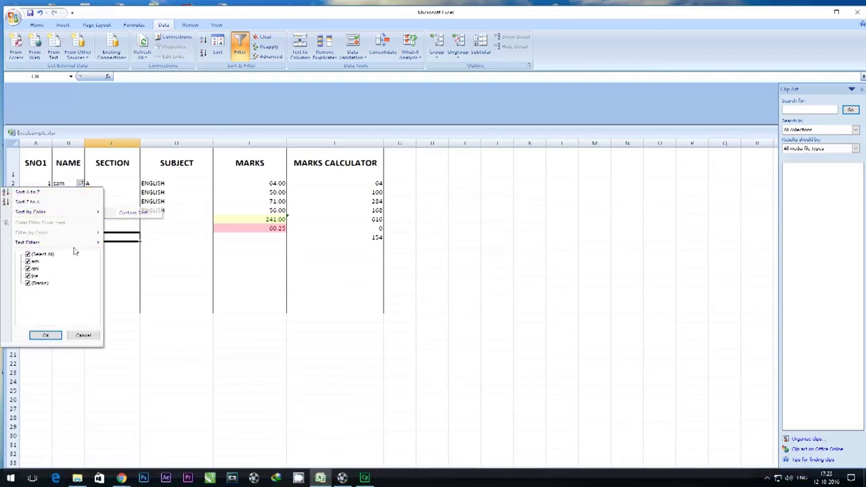
{"action": "mouse_move", "coordinate": [78, 245]}
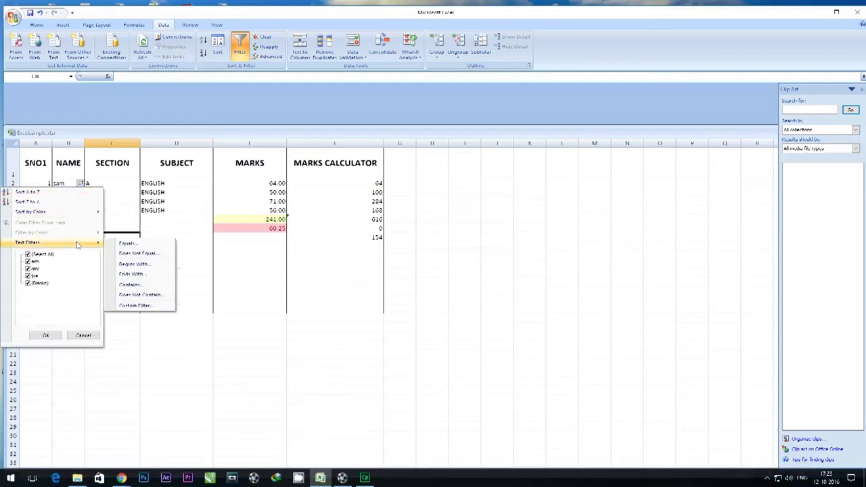
{"action": "left_click", "coordinate": [45, 335]}
{"action": "left_click", "coordinate": [99, 280]}
{"action": "left_click", "coordinate": [69, 182]}
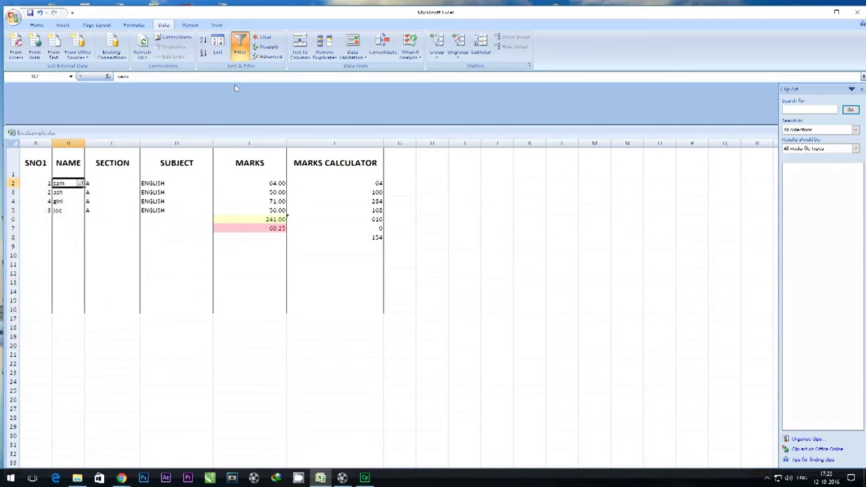
{"action": "left_click", "coordinate": [300, 48]}
{"action": "left_click", "coordinate": [539, 157]}
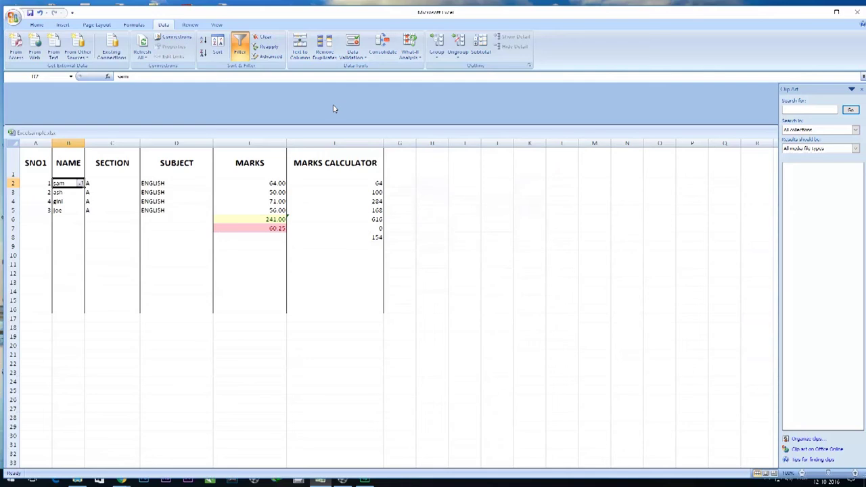
Step: Group row 2 into an outline by rows
{"action": "left_click", "coordinate": [438, 52]}
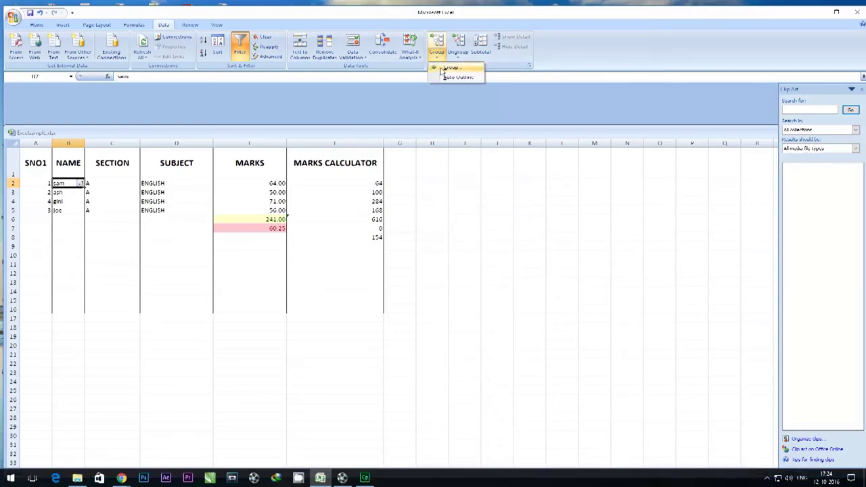
{"action": "left_click", "coordinate": [446, 69]}
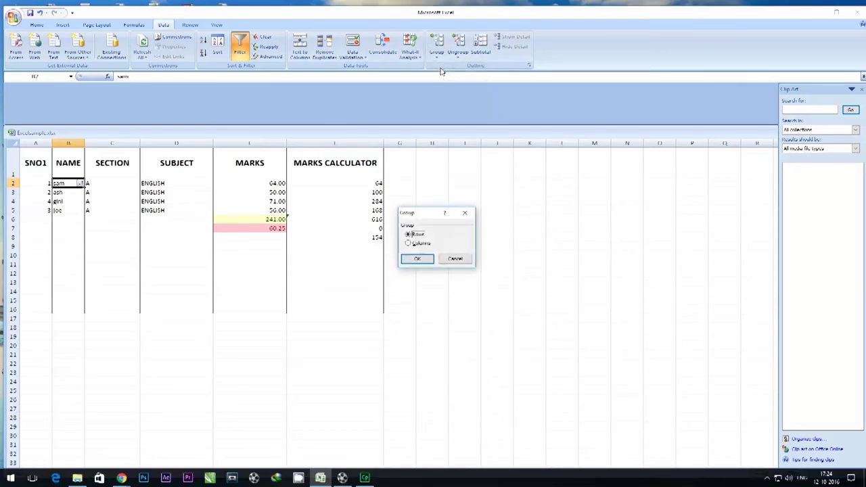
{"action": "left_click", "coordinate": [412, 259]}
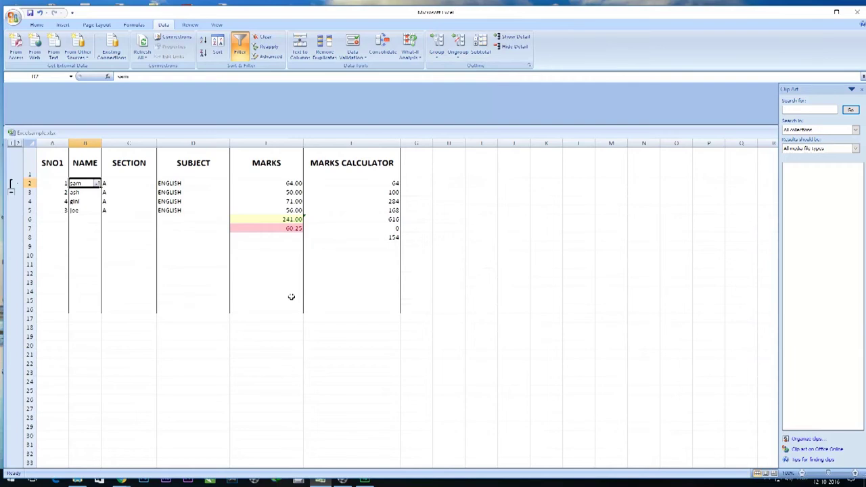
Step: Collapse and expand the row 2 group several times, leaving it expanded
{"action": "left_click", "coordinate": [12, 193]}
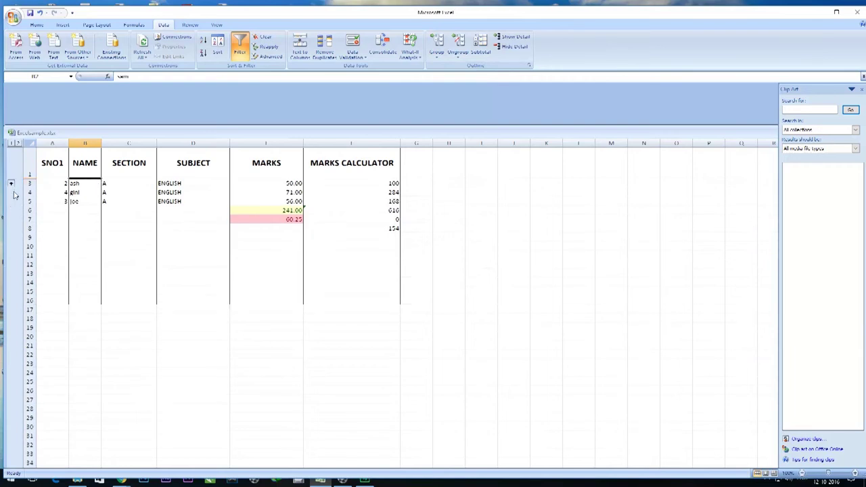
{"action": "left_click", "coordinate": [12, 184]}
{"action": "left_click", "coordinate": [13, 193]}
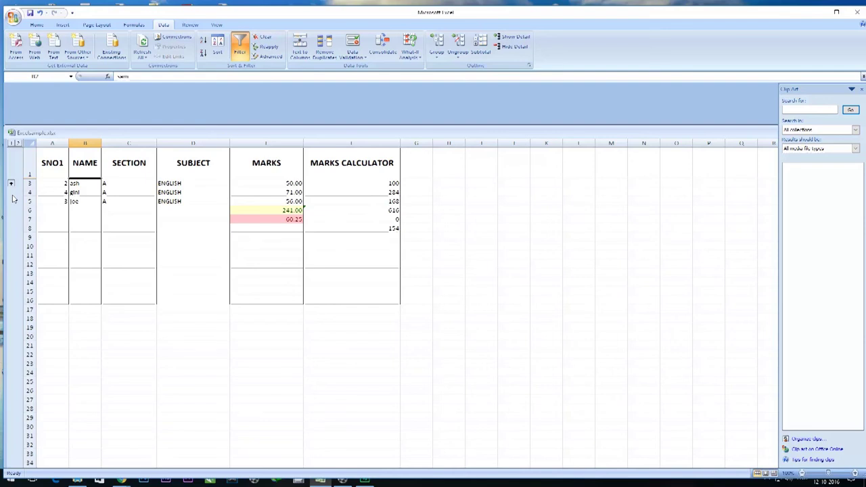
{"action": "left_click", "coordinate": [12, 183]}
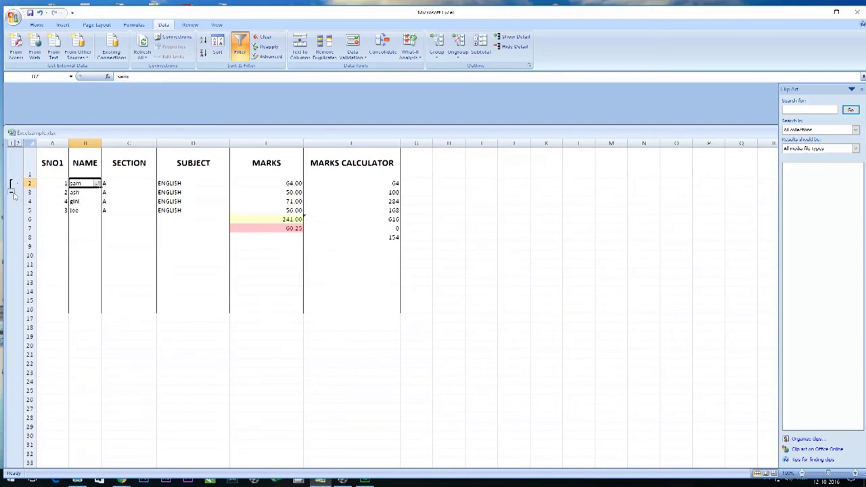
{"action": "left_click", "coordinate": [13, 193]}
{"action": "left_click", "coordinate": [11, 184]}
{"action": "left_click", "coordinate": [485, 263]}
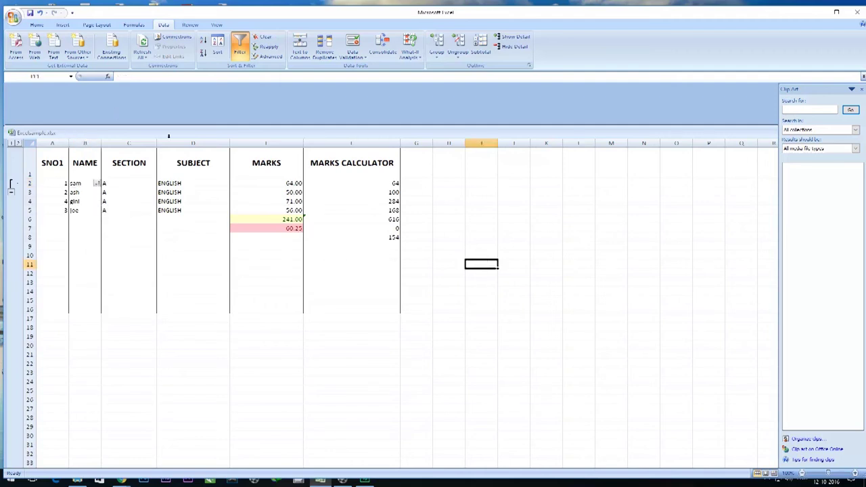
Step: Try to ungroup from the empty cell in row 11, and test the row 2 group by collapsing and expanding it
{"action": "left_click", "coordinate": [459, 56]}
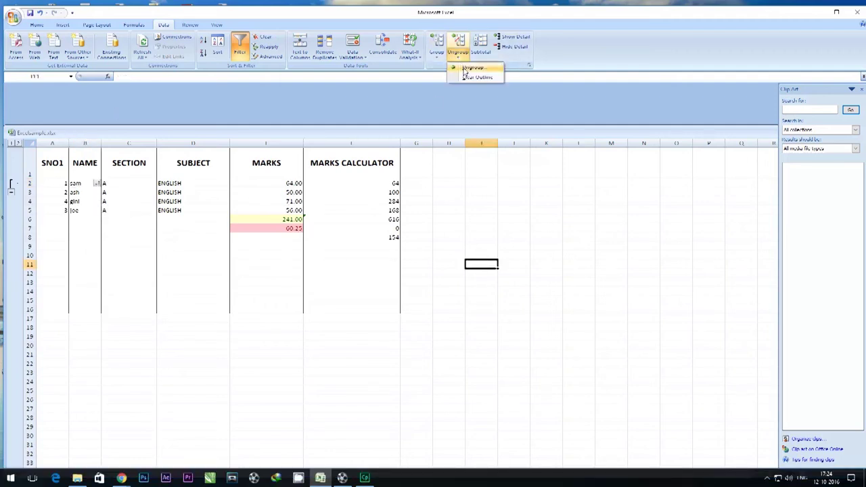
{"action": "left_click", "coordinate": [467, 67]}
{"action": "left_click", "coordinate": [418, 258]}
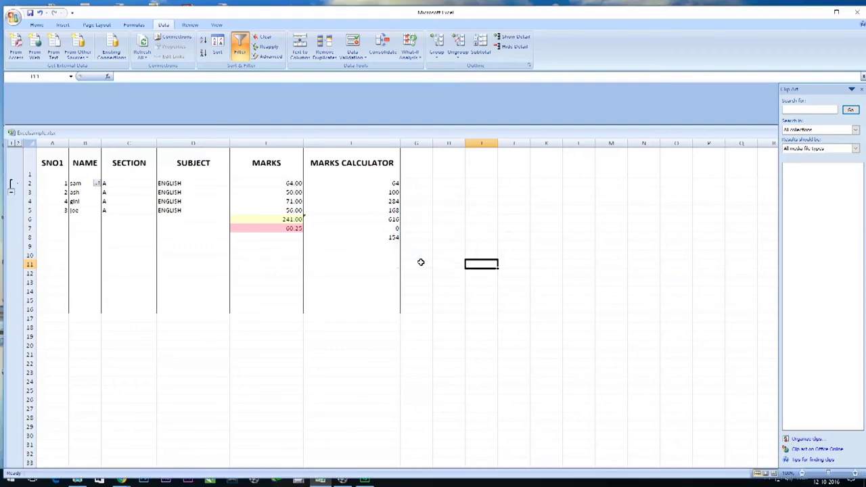
{"action": "left_click", "coordinate": [421, 262]}
{"action": "left_click", "coordinate": [10, 193]}
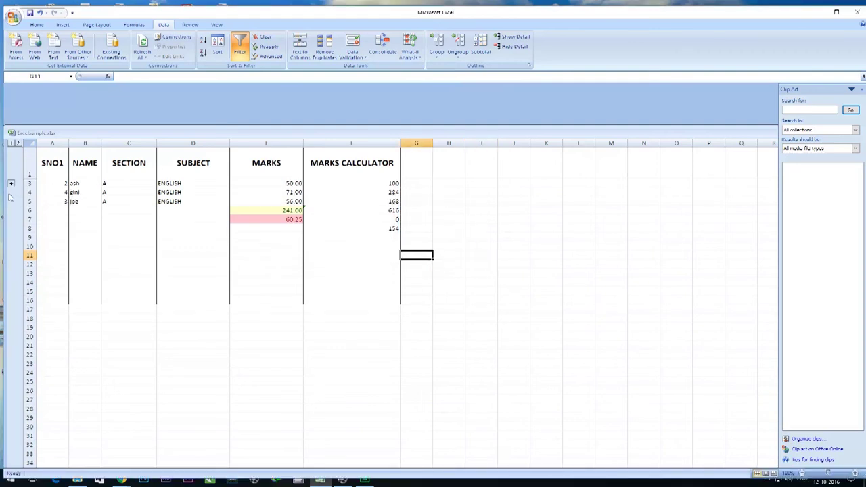
{"action": "left_click", "coordinate": [11, 183]}
{"action": "left_click", "coordinate": [441, 216]}
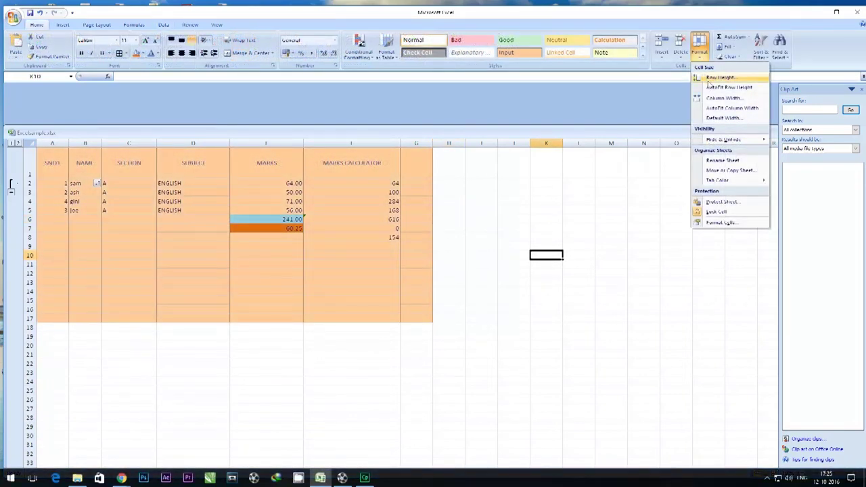
Step: Set the height of row 10 to 67
{"action": "left_click", "coordinate": [717, 78]}
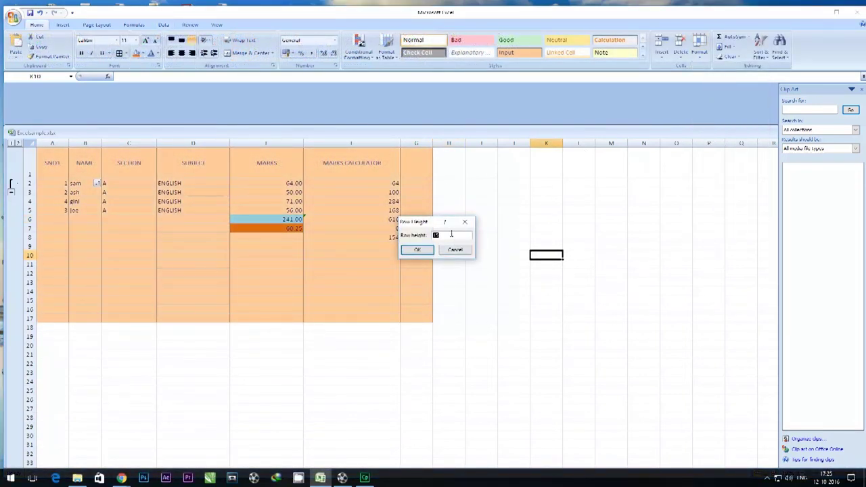
{"action": "type", "text": "67"}
{"action": "left_click", "coordinate": [409, 251]}
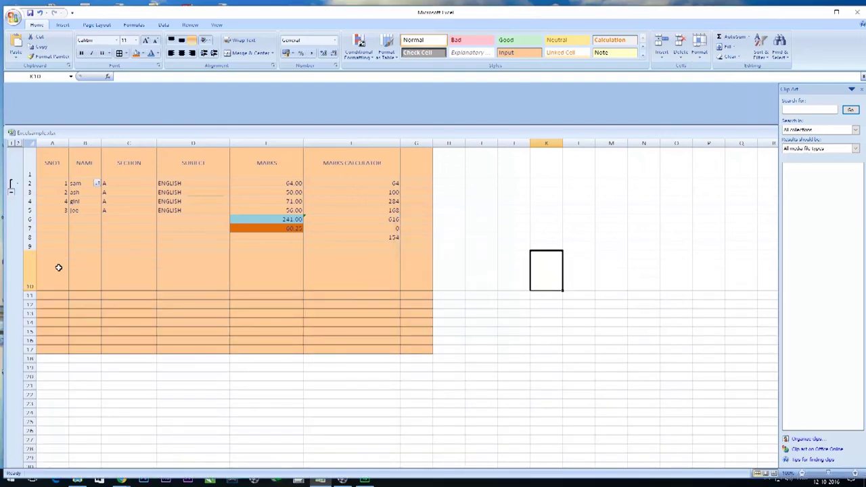
{"action": "left_click", "coordinate": [449, 256]}
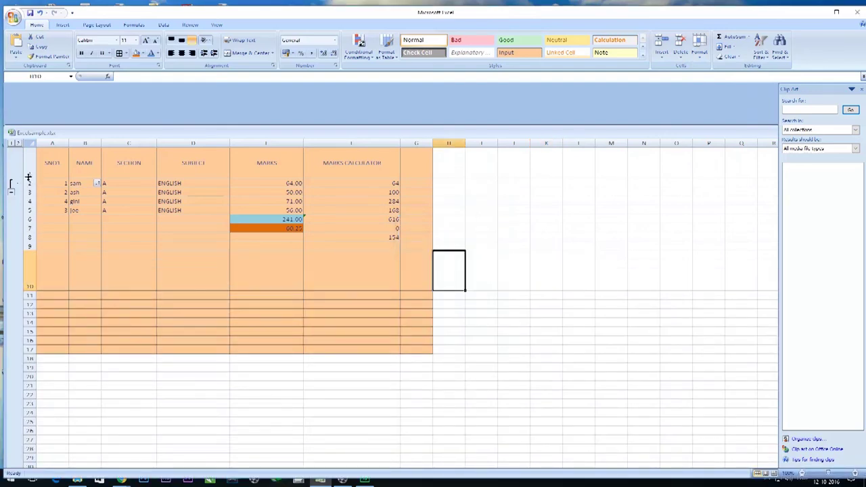
Step: Set the height of rows 1 to 17 to 30
{"action": "left_click_drag", "start_coordinate": [29, 175], "coordinate": [29, 353]}
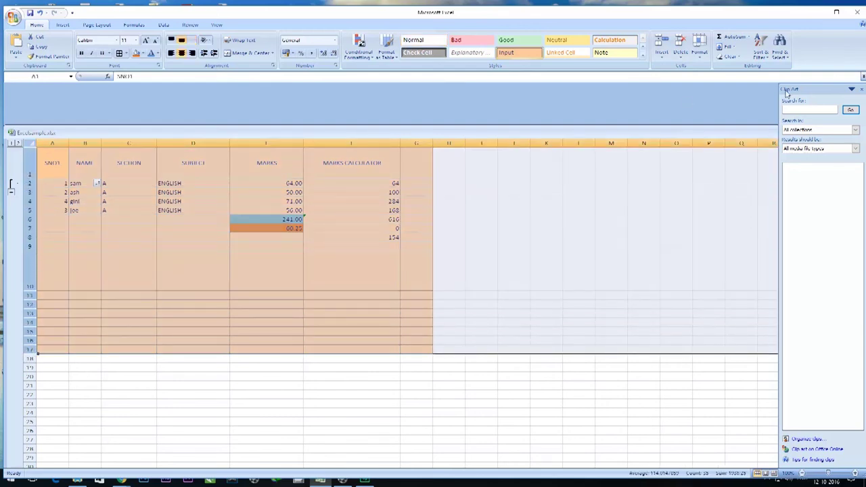
{"action": "left_click", "coordinate": [761, 54]}
{"action": "left_click", "coordinate": [782, 54]}
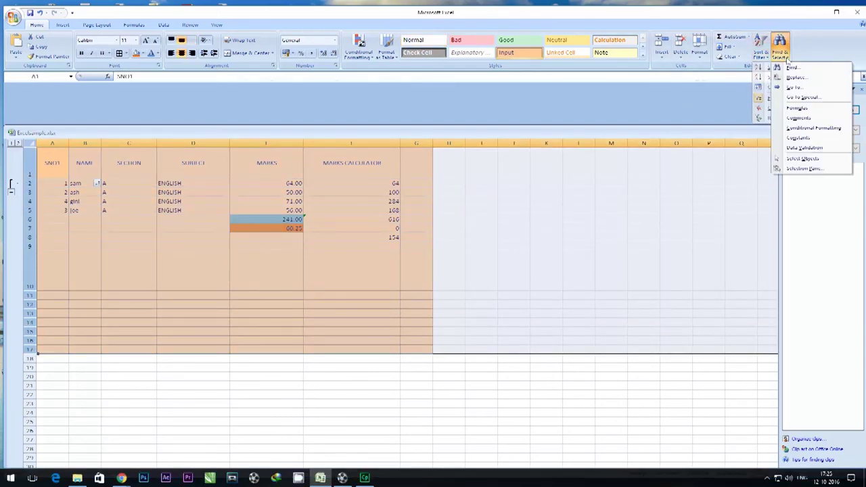
{"action": "left_click", "coordinate": [741, 68]}
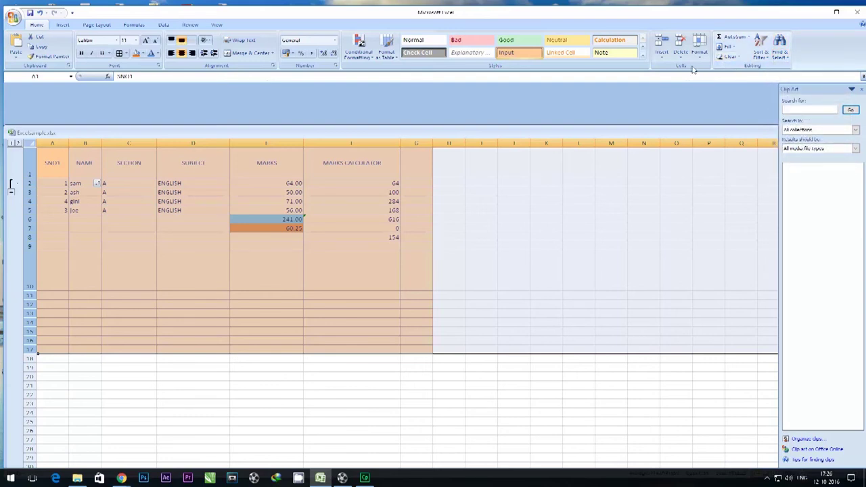
{"action": "left_click", "coordinate": [700, 46]}
{"action": "left_click", "coordinate": [720, 78]}
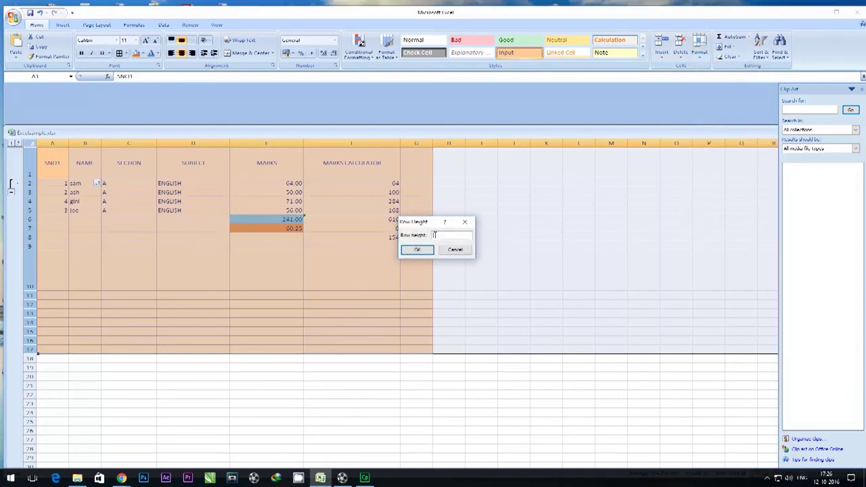
{"action": "type", "text": "30"}
{"action": "left_click", "coordinate": [418, 249]}
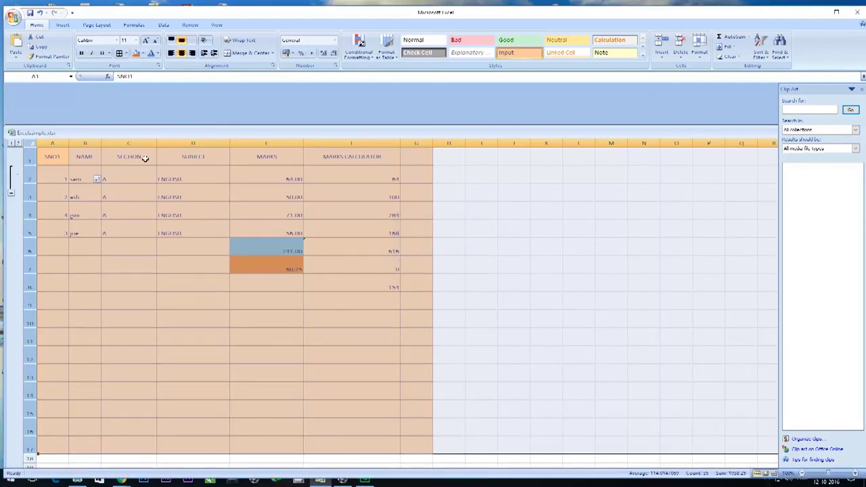
Step: Set the width of columns A to G to 25
{"action": "left_click_drag", "start_coordinate": [58, 143], "coordinate": [419, 147]}
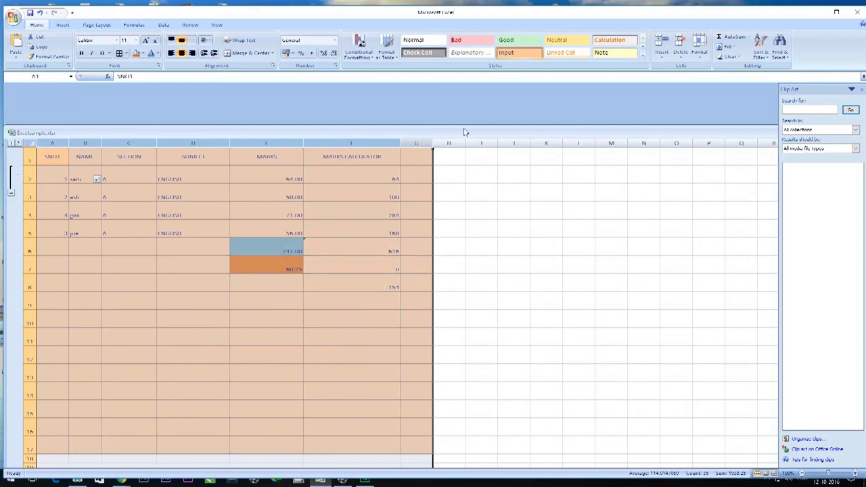
{"action": "left_click", "coordinate": [700, 47]}
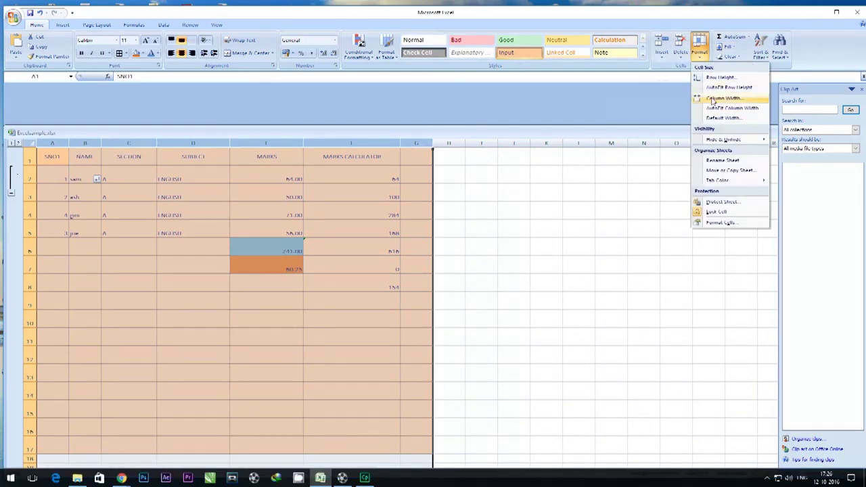
{"action": "left_click", "coordinate": [717, 98]}
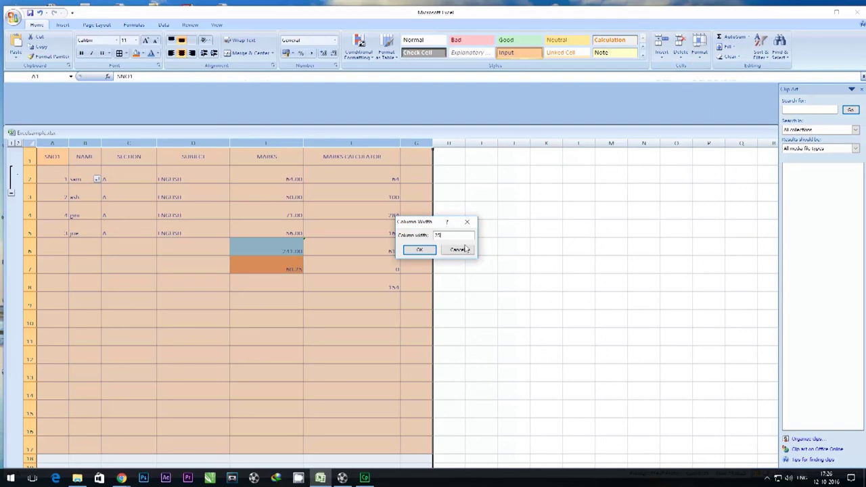
{"action": "left_click", "coordinate": [427, 250]}
{"action": "left_click", "coordinate": [747, 224]}
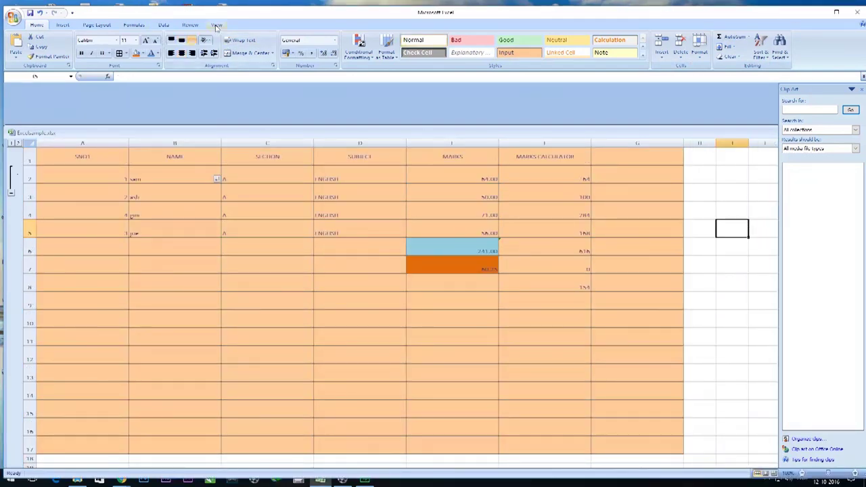
Step: View the worksheet in Page Layout view and return to Normal view
{"action": "left_click", "coordinate": [190, 25]}
{"action": "left_click", "coordinate": [163, 26]}
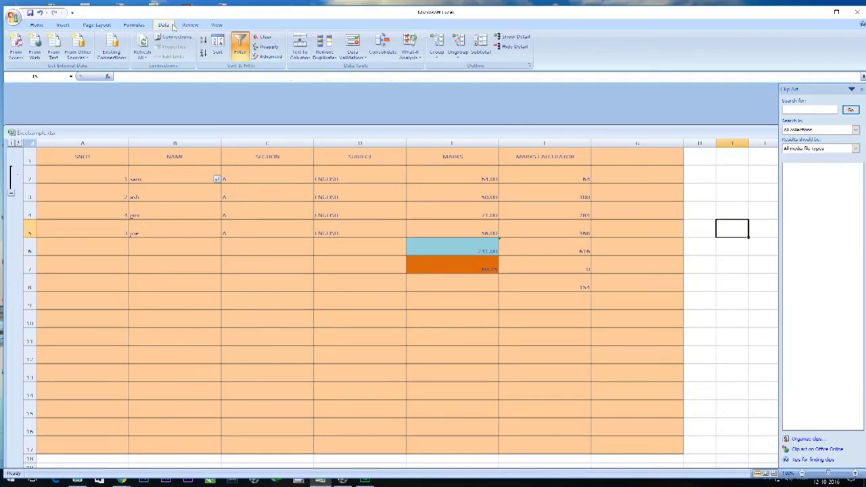
{"action": "left_click", "coordinate": [192, 25]}
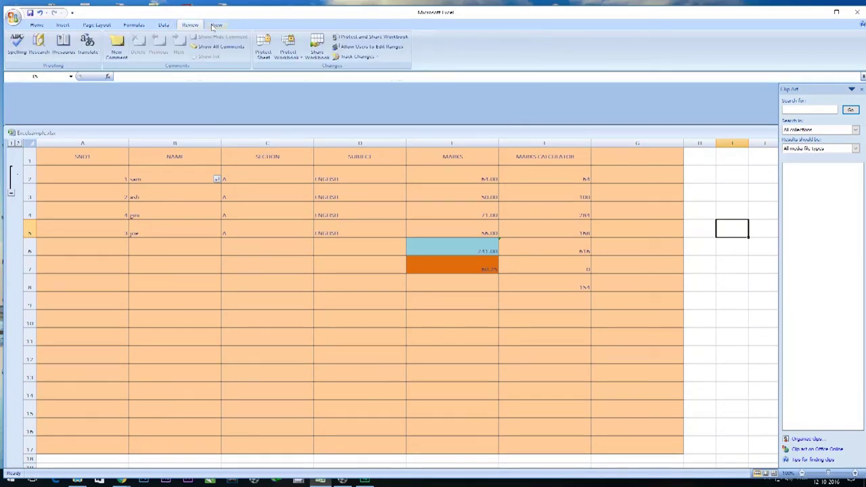
{"action": "left_click", "coordinate": [215, 26]}
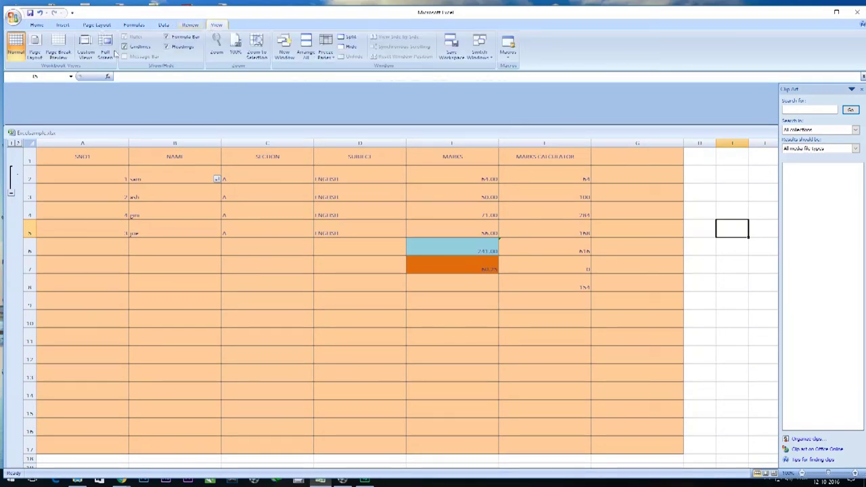
{"action": "left_click", "coordinate": [36, 54]}
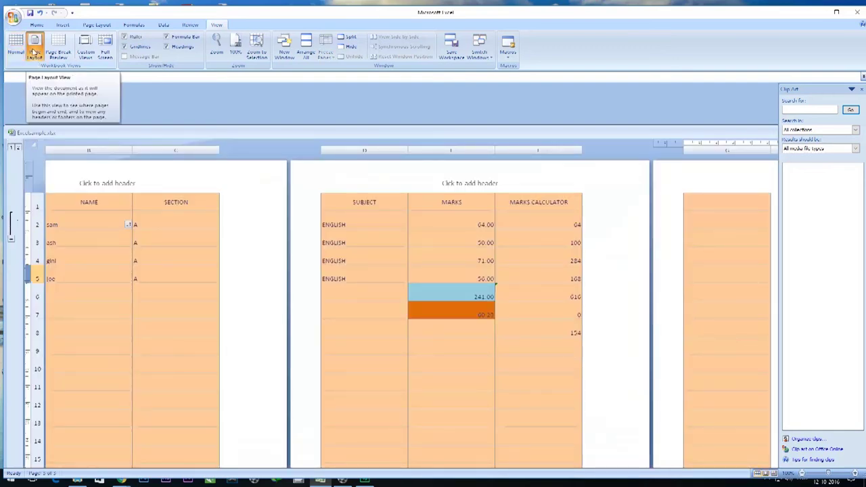
{"action": "left_click", "coordinate": [16, 49]}
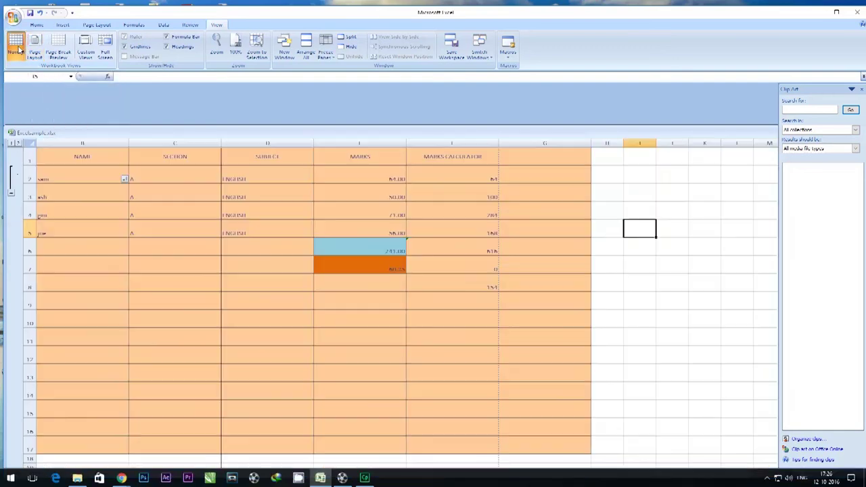
Step: In Page Break Preview, move both vertical page breaks beyond the table so all columns fit on one page
{"action": "left_click", "coordinate": [59, 51]}
{"action": "left_click", "coordinate": [435, 256]}
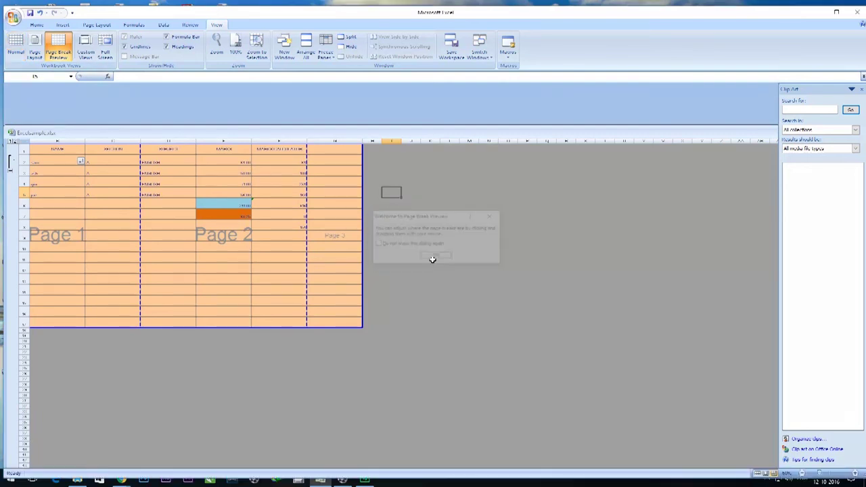
{"action": "left_click_drag", "start_coordinate": [171, 252], "coordinate": [308, 246]}
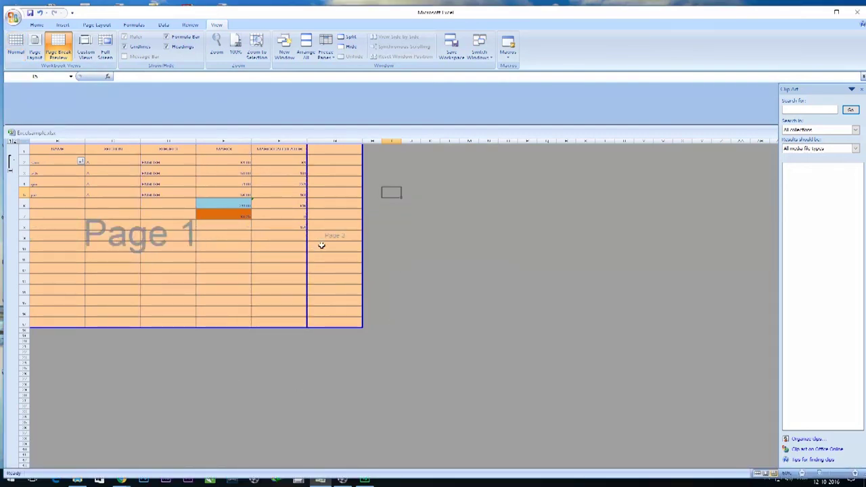
{"action": "left_click_drag", "start_coordinate": [306, 251], "coordinate": [374, 252]}
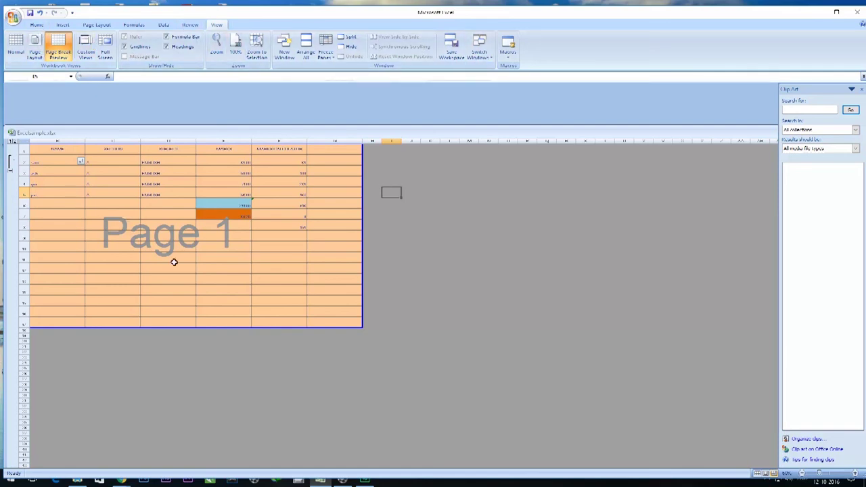
Step: Check the page in Print Preview, zooming in and out on the table, and close the preview
{"action": "left_click", "coordinate": [13, 17]}
{"action": "mouse_move", "coordinate": [37, 119]}
{"action": "left_click", "coordinate": [88, 93]}
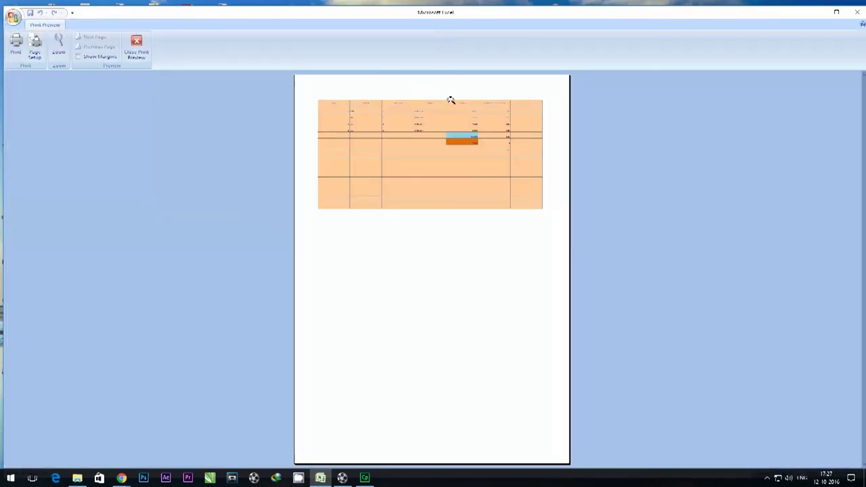
{"action": "left_click", "coordinate": [59, 46]}
{"action": "scroll", "coordinate": [234, 232], "scroll_direction": "up", "scroll_amount": 3}
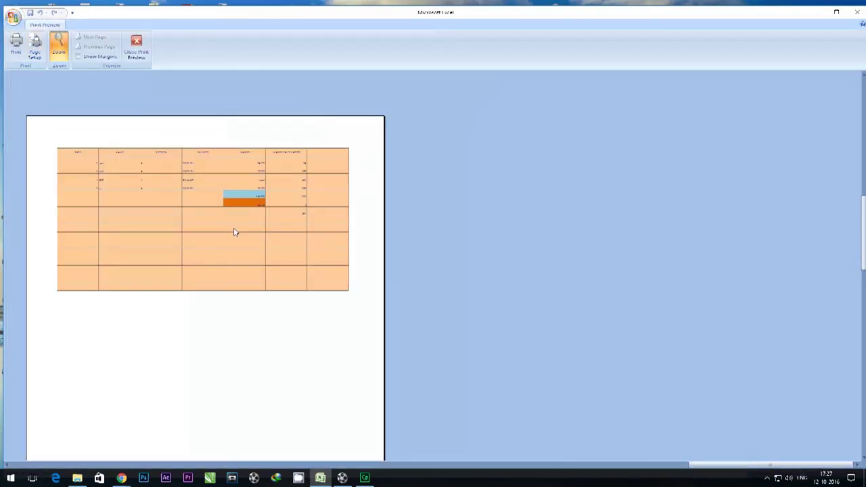
{"action": "scroll", "coordinate": [235, 232], "scroll_direction": "down", "scroll_amount": 4}
{"action": "left_click", "coordinate": [128, 237]}
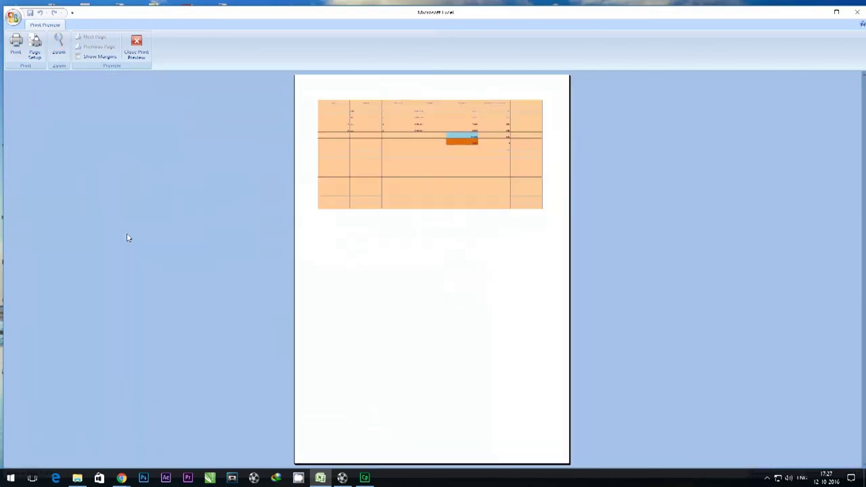
{"action": "left_click", "coordinate": [59, 46]}
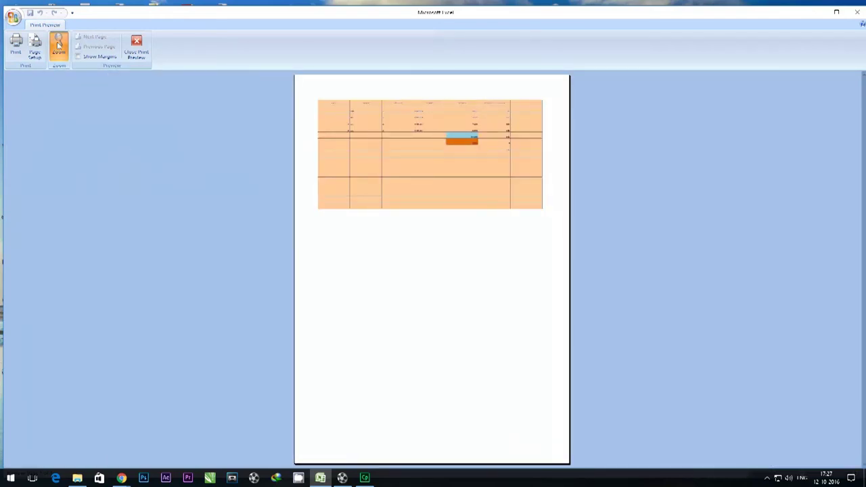
{"action": "left_click", "coordinate": [137, 49]}
Step: Return the worksheet to Normal view and check the table's print boundary beyond column G
{"action": "left_click", "coordinate": [465, 319]}
{"action": "left_click", "coordinate": [15, 47]}
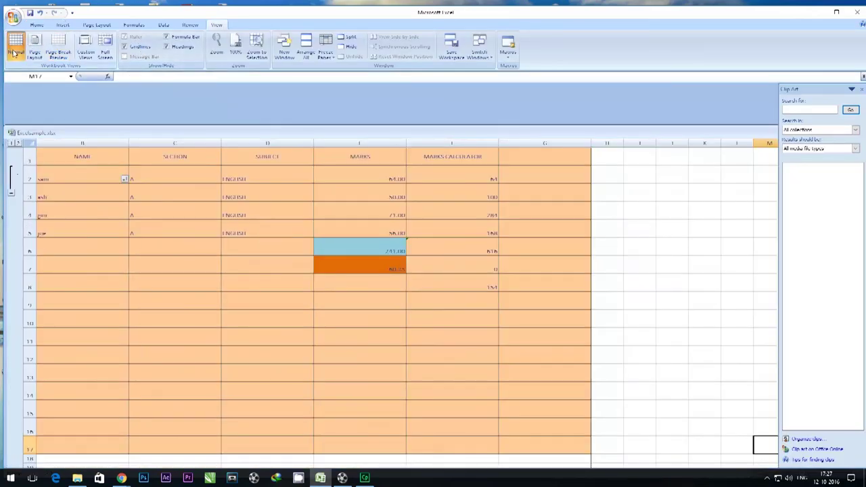
{"action": "scroll", "coordinate": [731, 293], "scroll_direction": "down", "scroll_amount": 2}
{"action": "scroll", "coordinate": [731, 292], "scroll_direction": "up", "scroll_amount": 2}
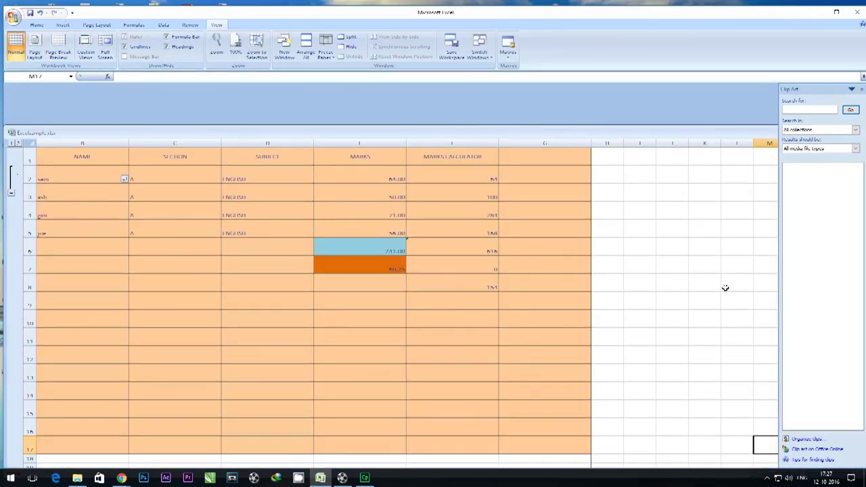
{"action": "scroll", "coordinate": [726, 289], "scroll_direction": "down", "scroll_amount": 1}
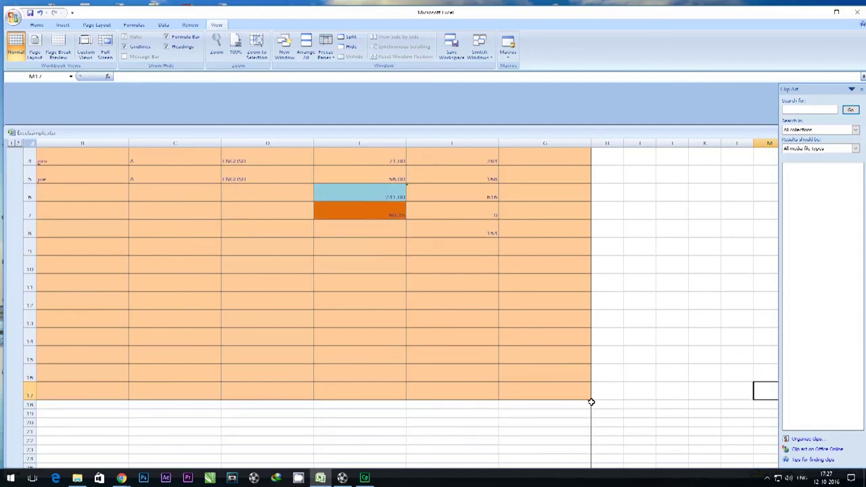
{"action": "left_click_drag", "start_coordinate": [590, 402], "coordinate": [332, 283]}
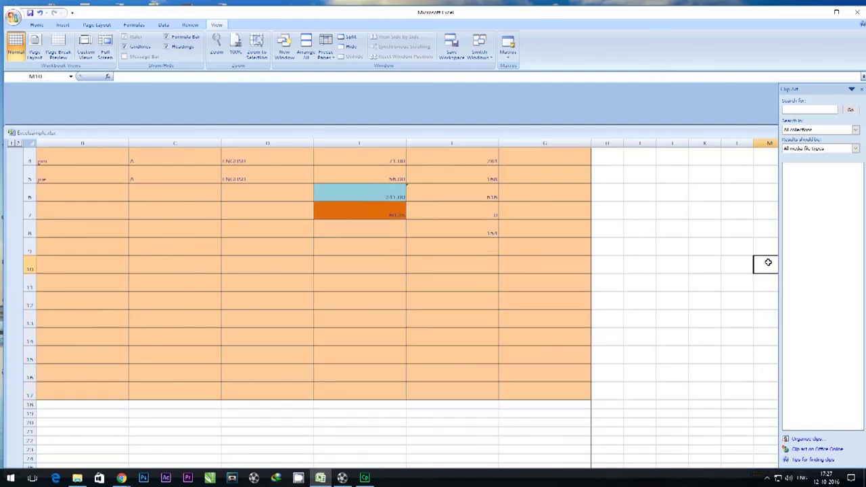
{"action": "left_click", "coordinate": [766, 266]}
{"action": "scroll", "coordinate": [642, 293], "scroll_direction": "up", "scroll_amount": 1}
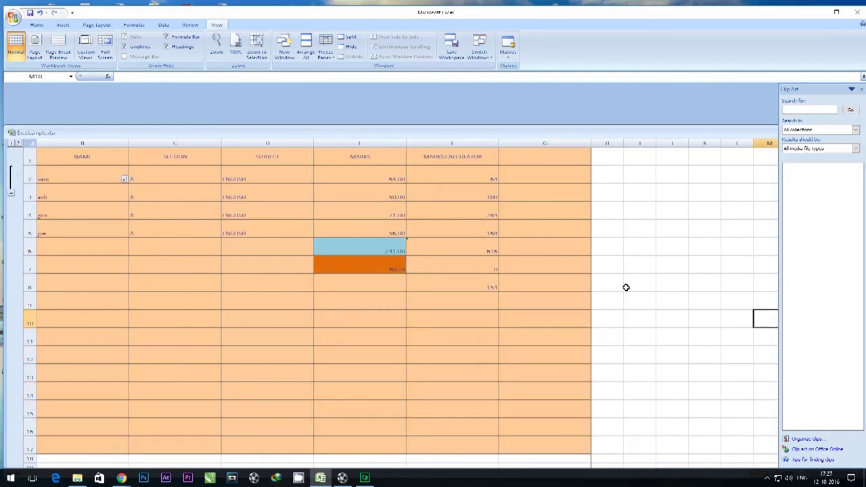
Step: Try to freeze the header row by selecting row 1 and applying Freeze Panes
{"action": "left_click", "coordinate": [326, 50]}
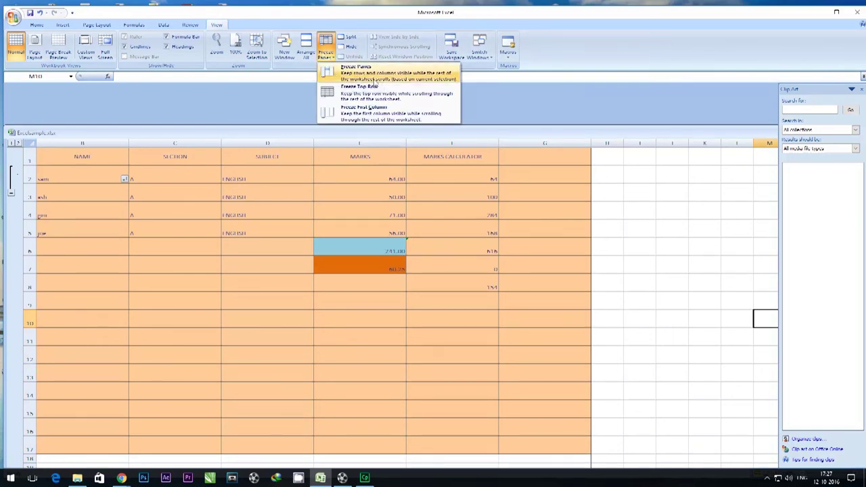
{"action": "left_click", "coordinate": [89, 169]}
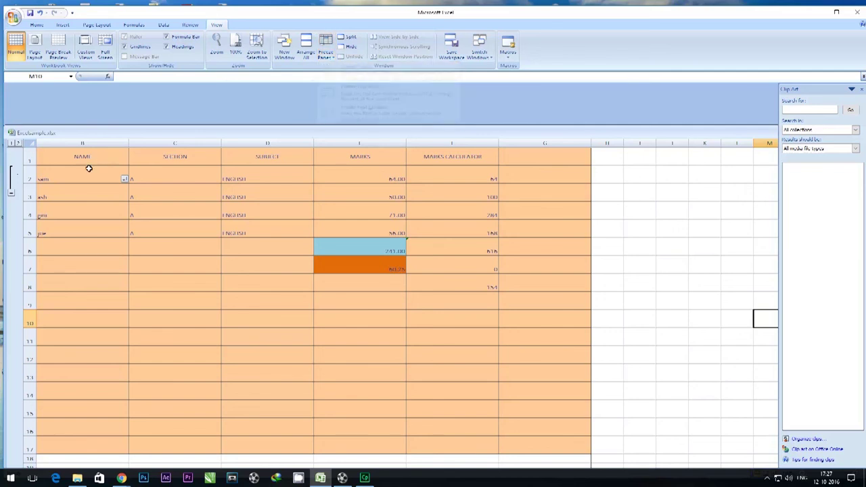
{"action": "left_click", "coordinate": [29, 161]}
{"action": "left_click", "coordinate": [326, 50]}
{"action": "left_click", "coordinate": [340, 70]}
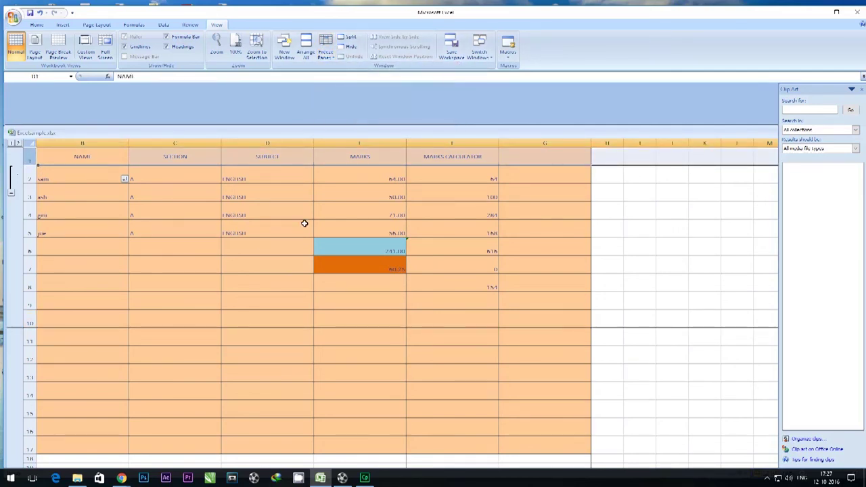
Step: Examine which rows stay fixed above the freeze line while moving far down the sheet and back
{"action": "left_click", "coordinate": [266, 234]}
{"action": "scroll", "coordinate": [277, 184], "scroll_direction": "down", "scroll_amount": 14}
{"action": "scroll", "coordinate": [278, 189], "scroll_direction": "down", "scroll_amount": 20}
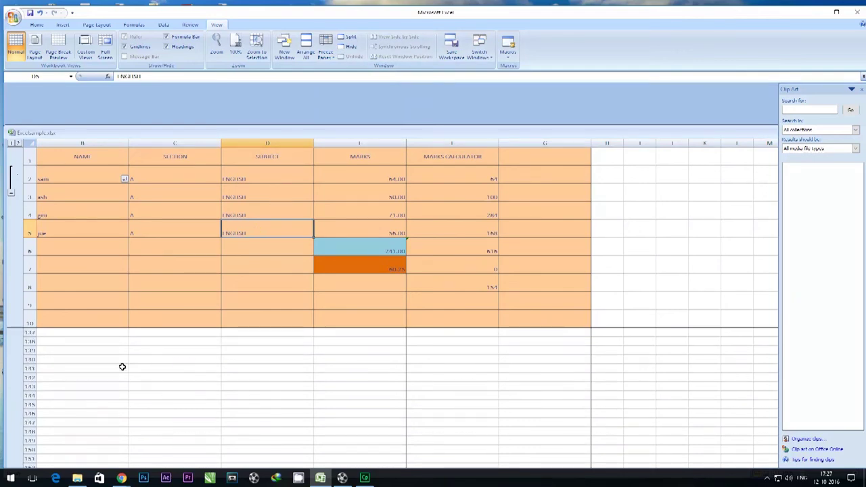
{"action": "scroll", "coordinate": [28, 344], "scroll_direction": "down", "scroll_amount": 1}
{"action": "scroll", "coordinate": [105, 344], "scroll_direction": "down", "scroll_amount": 11}
{"action": "scroll", "coordinate": [105, 343], "scroll_direction": "up", "scroll_amount": 9}
{"action": "scroll", "coordinate": [105, 343], "scroll_direction": "up", "scroll_amount": 20}
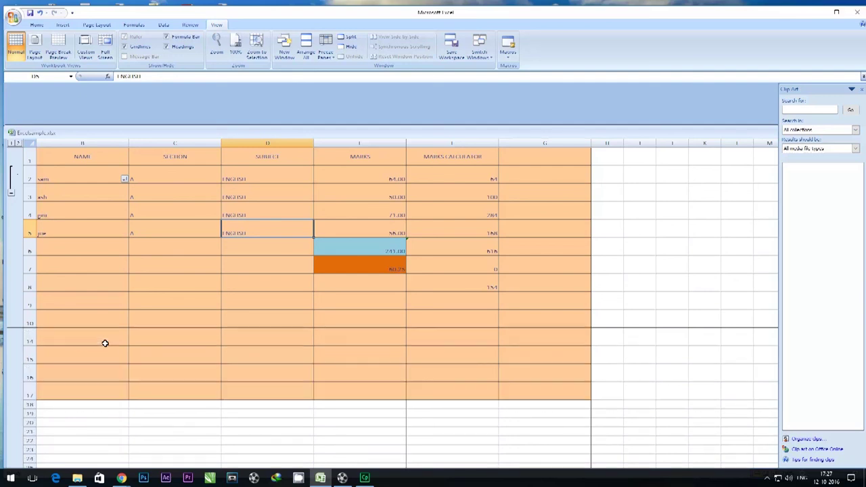
{"action": "scroll", "coordinate": [105, 343], "scroll_direction": "up", "scroll_amount": 1}
{"action": "scroll", "coordinate": [165, 296], "scroll_direction": "down", "scroll_amount": 3}
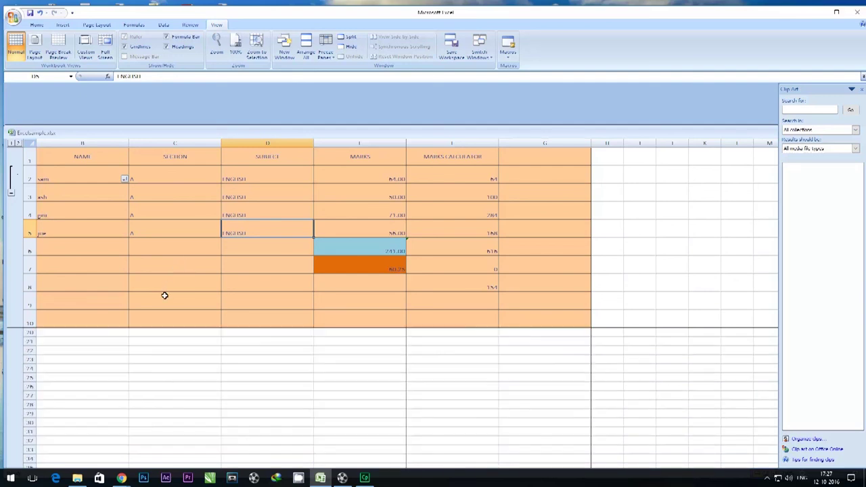
{"action": "scroll", "coordinate": [164, 296], "scroll_direction": "up", "scroll_amount": 3}
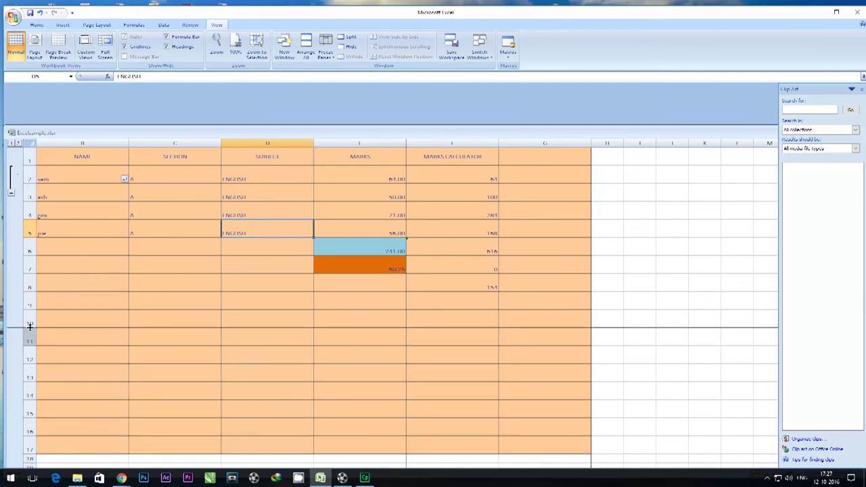
Step: Freeze only the top row and check that the headers stay in place while moving through the sheet
{"action": "left_click", "coordinate": [642, 264]}
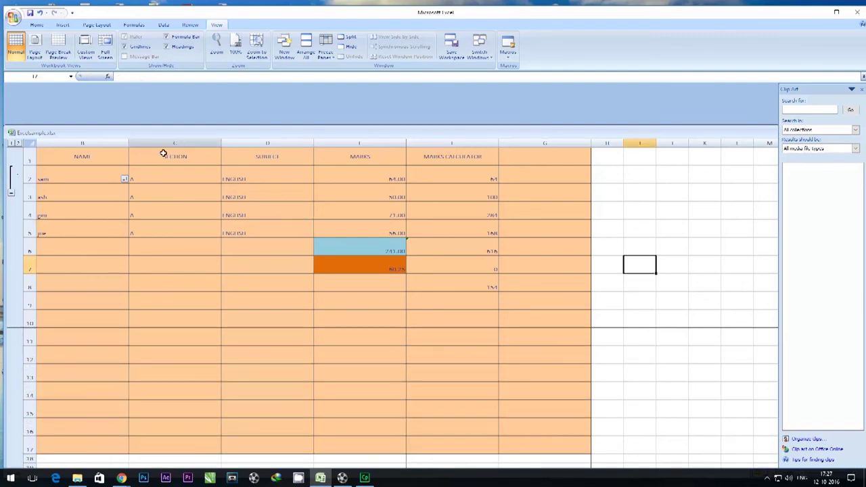
{"action": "left_click", "coordinate": [326, 54]}
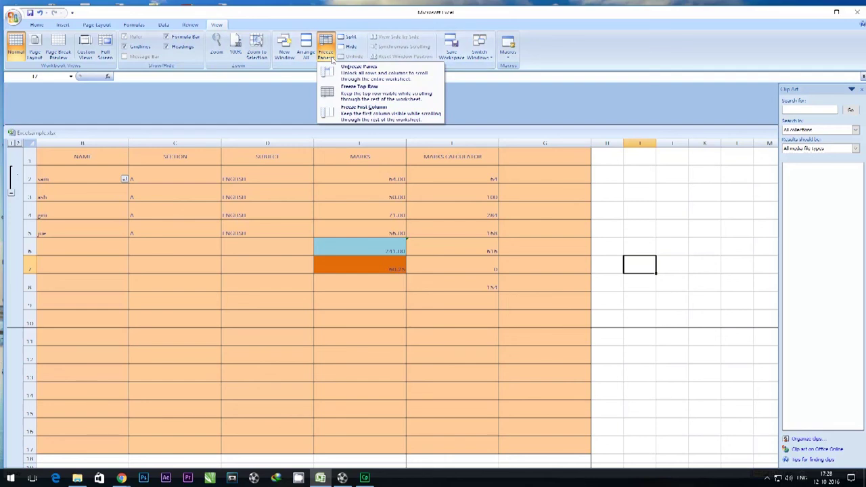
{"action": "left_click", "coordinate": [362, 95]}
{"action": "scroll", "coordinate": [334, 215], "scroll_direction": "down", "scroll_amount": 4}
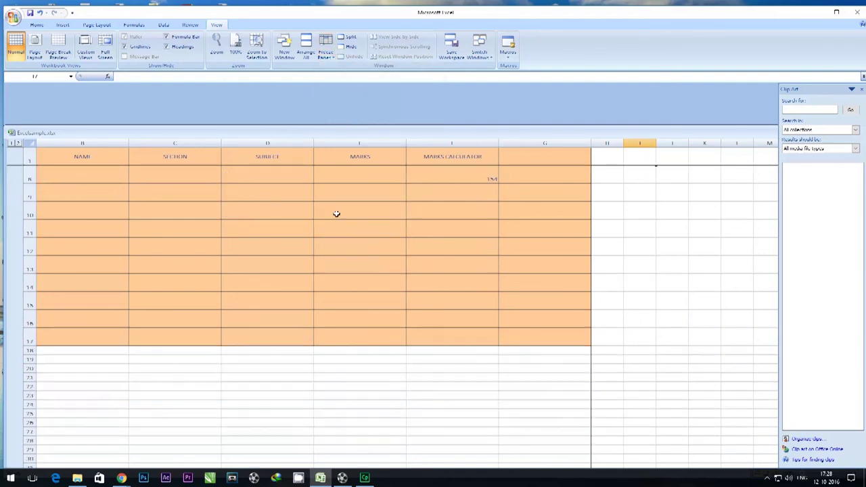
{"action": "scroll", "coordinate": [335, 215], "scroll_direction": "up", "scroll_amount": 4}
{"action": "scroll", "coordinate": [337, 220], "scroll_direction": "down", "scroll_amount": 8}
{"action": "scroll", "coordinate": [336, 220], "scroll_direction": "down", "scroll_amount": 4}
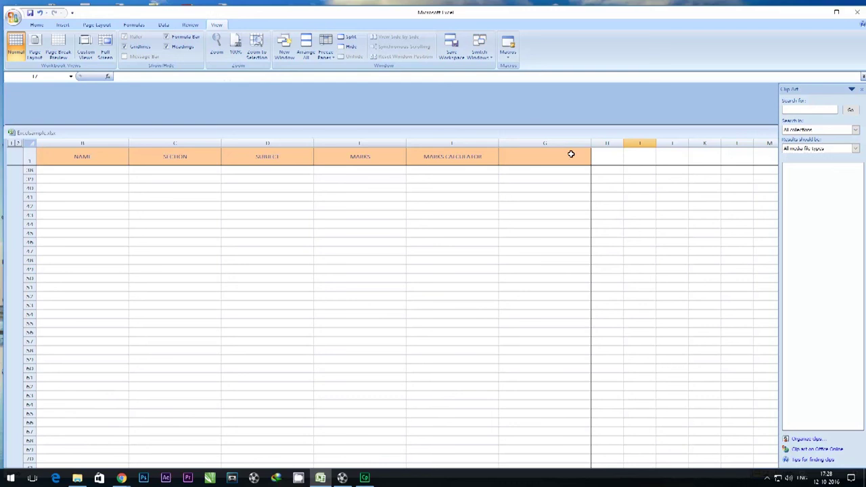
{"action": "scroll", "coordinate": [287, 270], "scroll_direction": "up", "scroll_amount": 6}
{"action": "scroll", "coordinate": [287, 270], "scroll_direction": "up", "scroll_amount": 6}
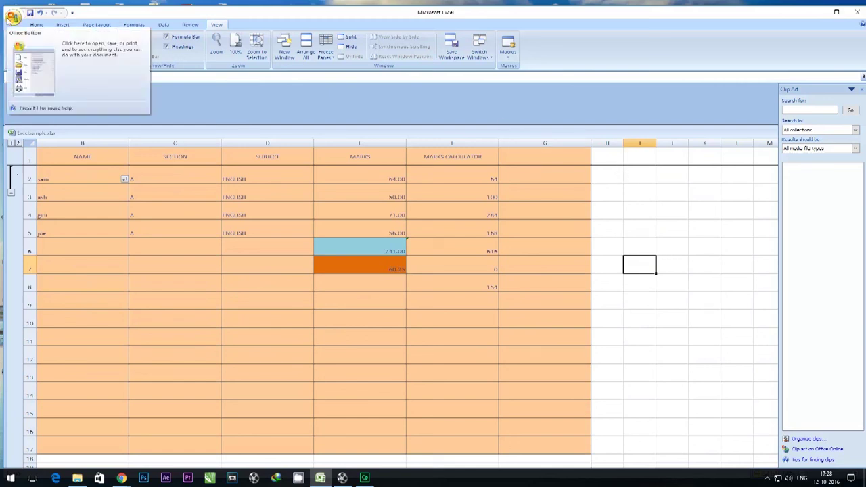
{"action": "left_click", "coordinate": [858, 15]}
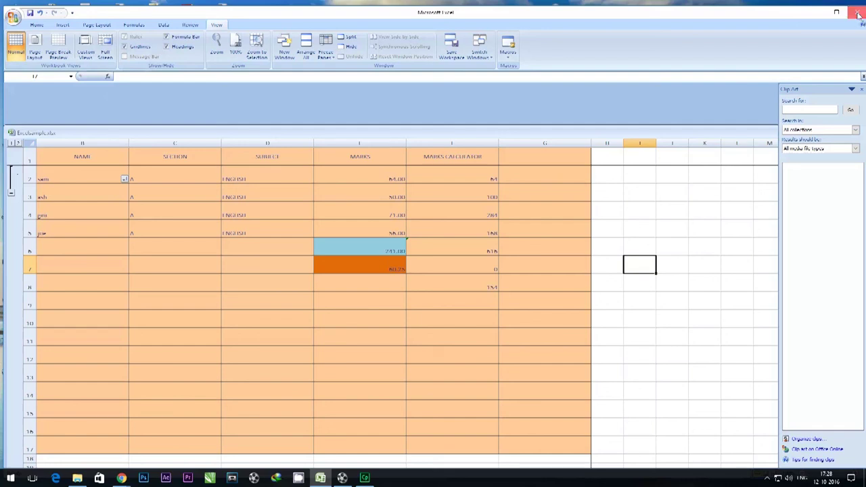